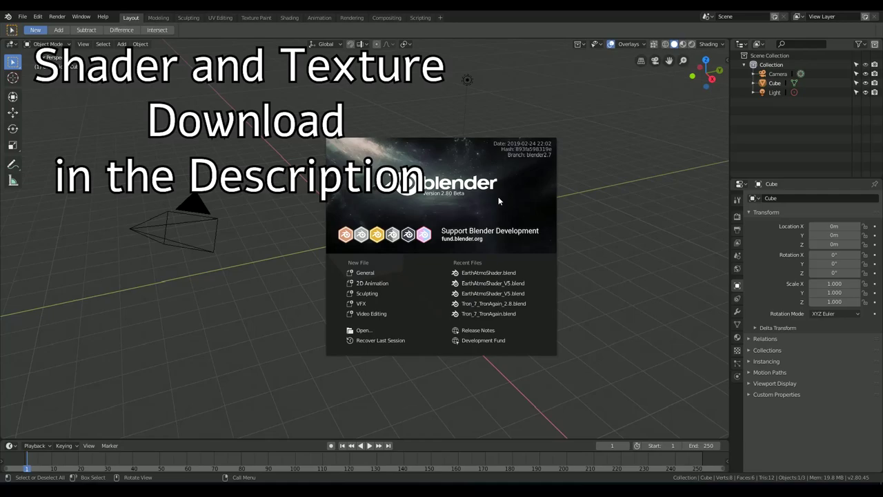
Step: Close the splash screen and delete the default cube, light and camera
{"action": "left_click", "coordinate": [618, 179]}
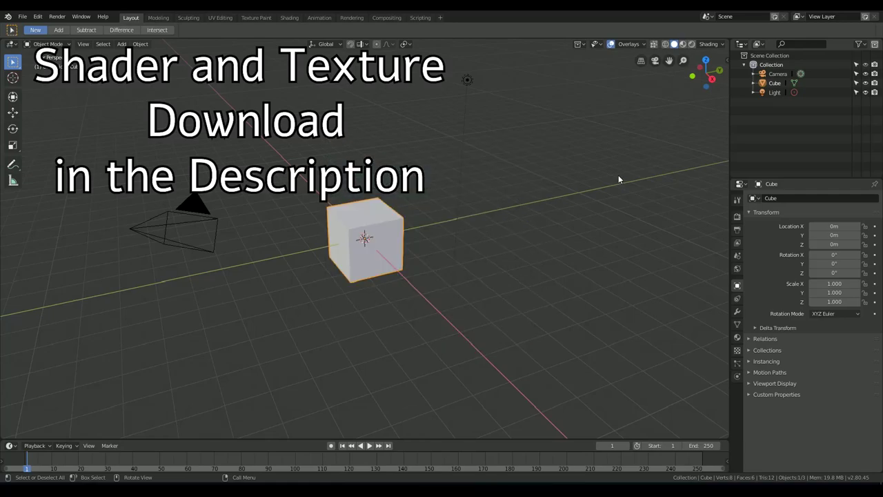
{"action": "key", "text": "x"}
{"action": "left_click", "coordinate": [388, 210]}
{"action": "left_click", "coordinate": [465, 79]}
{"action": "key", "text": "Delete"}
{"action": "left_click", "coordinate": [195, 211]}
{"action": "key", "text": "x"}
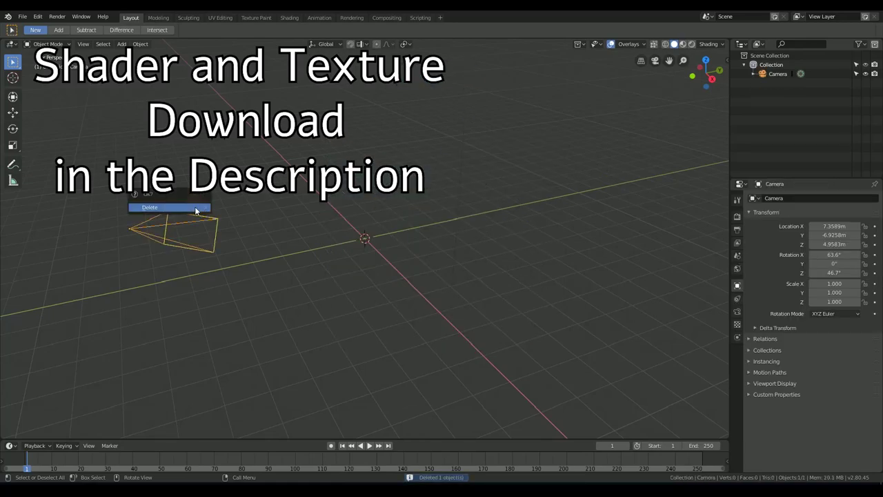
{"action": "left_click", "coordinate": [195, 209]}
Step: Set the render engine to Cycles with GPU Compute as the device
{"action": "left_click", "coordinate": [736, 218]}
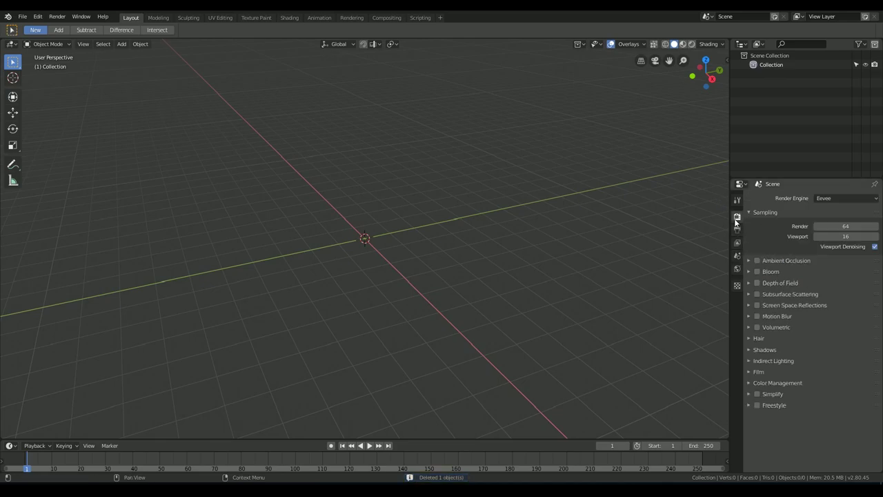
{"action": "left_click", "coordinate": [831, 201]}
{"action": "left_click", "coordinate": [830, 230]}
{"action": "left_click", "coordinate": [831, 222]}
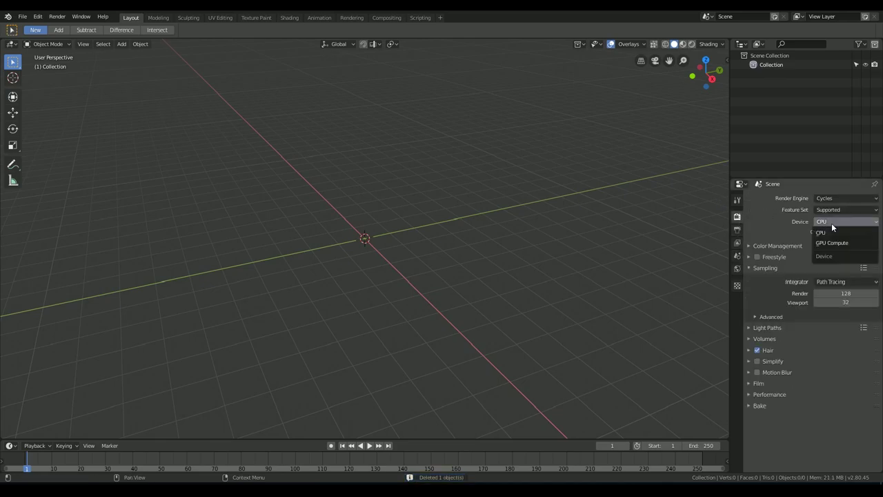
{"action": "left_click", "coordinate": [832, 242]}
Step: Set the Color Management look to Very High Contrast
{"action": "left_click", "coordinate": [767, 235]}
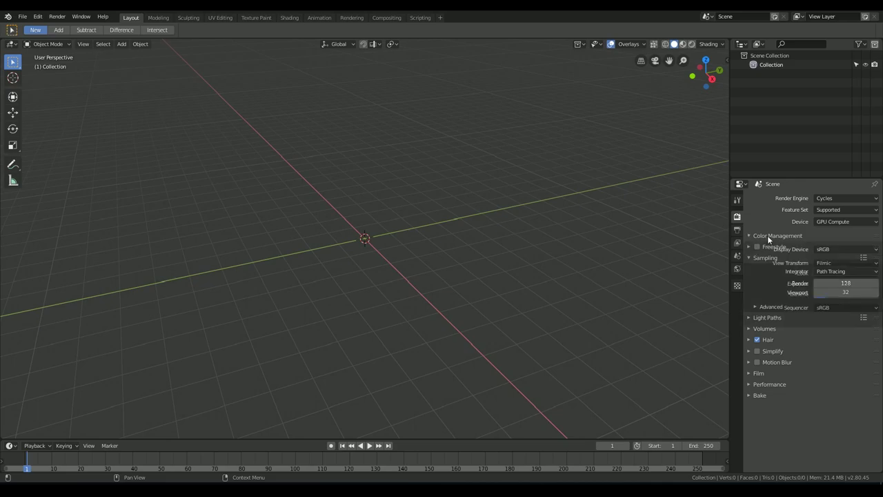
{"action": "left_click", "coordinate": [847, 274]}
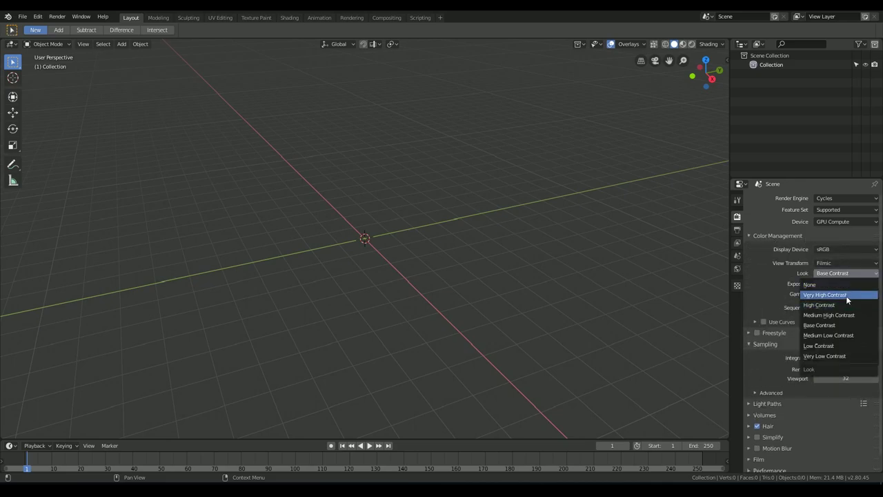
{"action": "left_click", "coordinate": [846, 296]}
{"action": "left_click", "coordinate": [785, 237]}
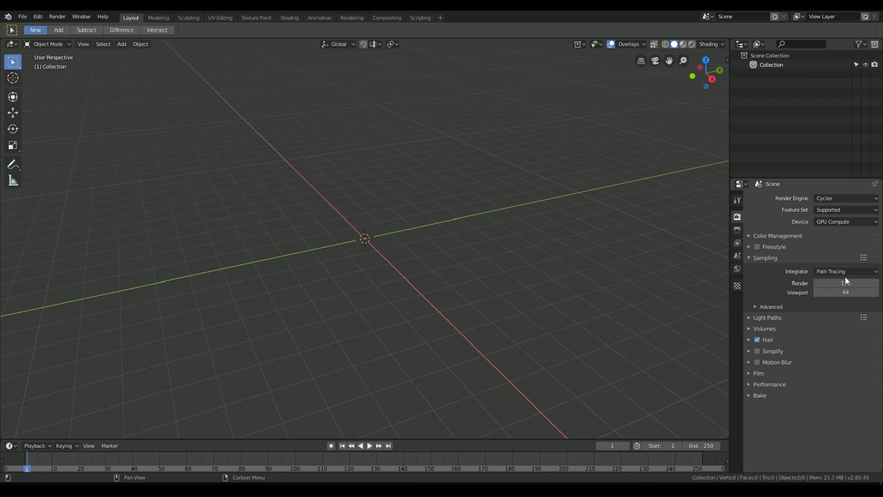
Step: Set the Light Paths volume bounces to 6
{"action": "left_click", "coordinate": [782, 318]}
{"action": "left_click", "coordinate": [756, 258]}
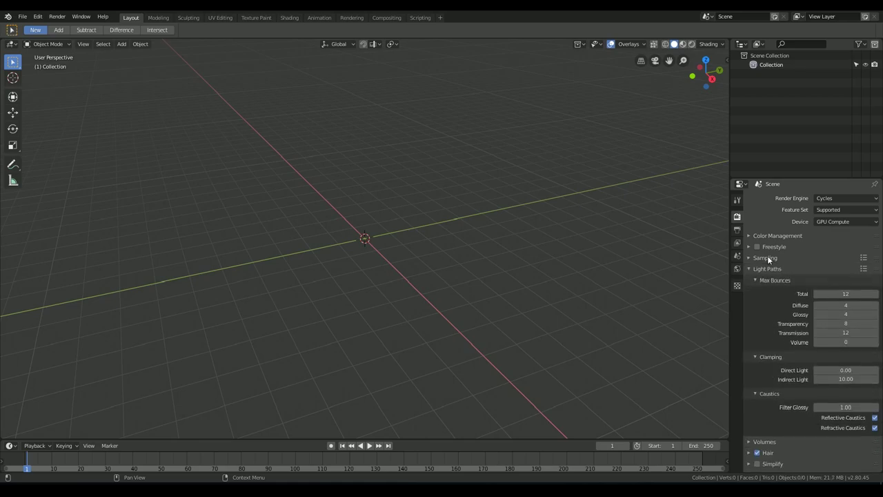
{"action": "left_click", "coordinate": [848, 342]}
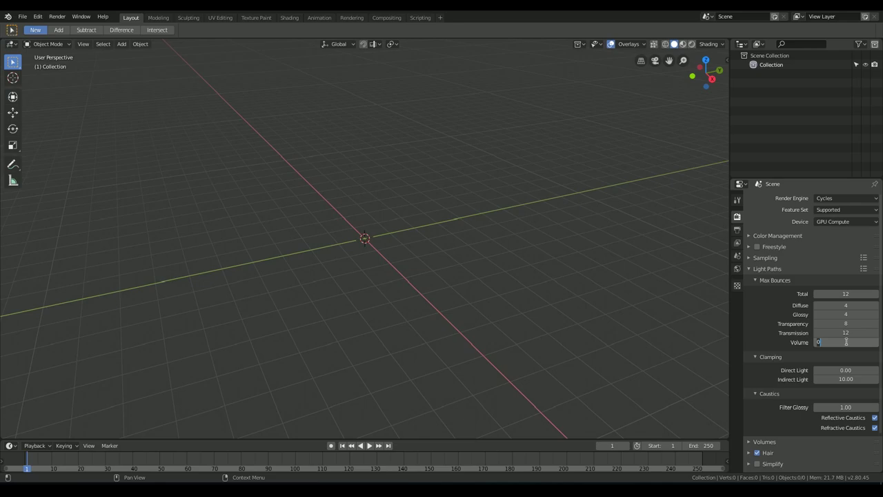
{"action": "type", "text": "6"}
{"action": "key", "text": "Return"}
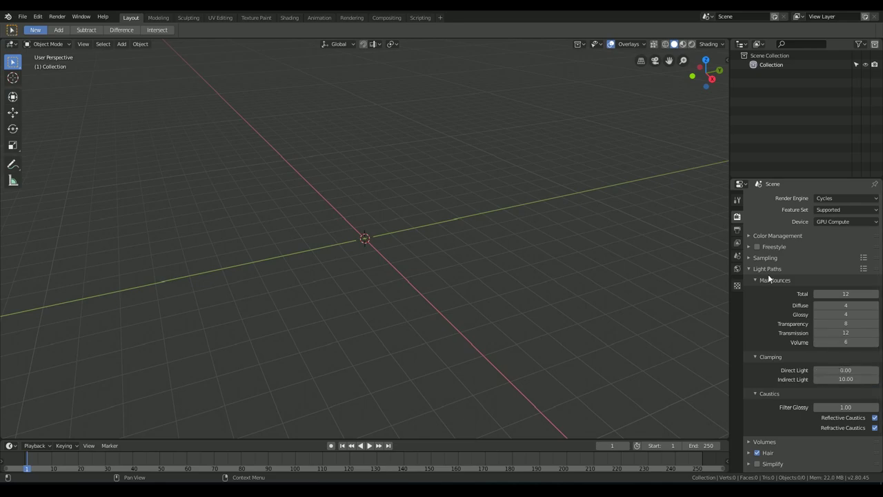
{"action": "left_click", "coordinate": [768, 270]}
Step: Set the Volumes step size to 0.01 m and Max Steps to 12
{"action": "left_click", "coordinate": [766, 279]}
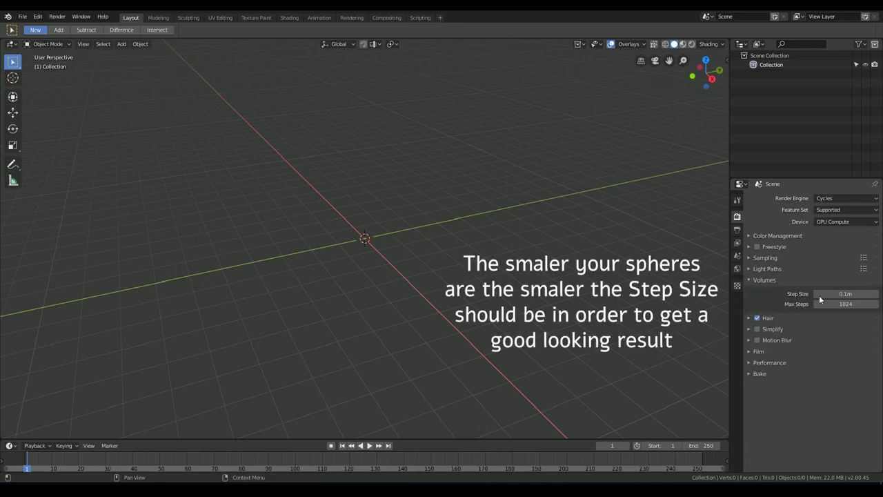
{"action": "left_click", "coordinate": [848, 293]}
{"action": "type", "text": ".01"}
{"action": "key", "text": "Return"}
{"action": "left_click", "coordinate": [847, 305]}
{"action": "type", "text": "12"}
{"action": "key", "text": "Return"}
{"action": "left_click", "coordinate": [781, 281]}
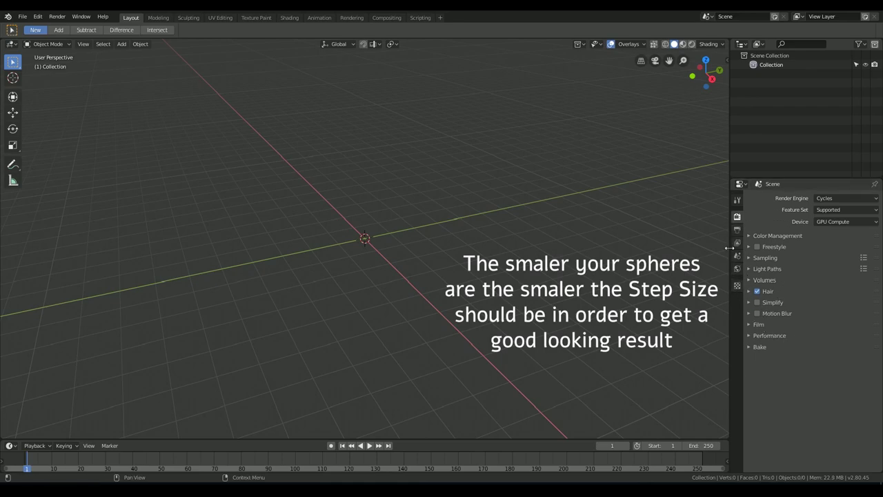
Step: Add a UV sphere with 128 segments and 64 rings
{"action": "key", "text": "shift+a"}
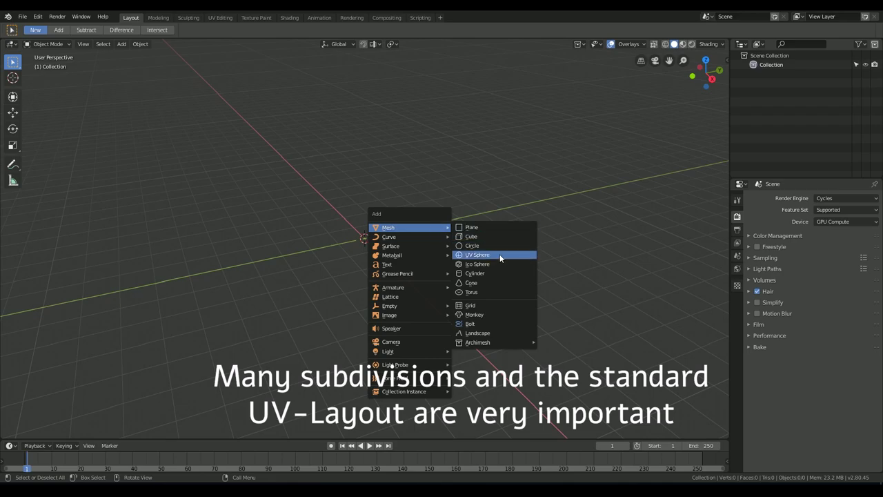
{"action": "left_click", "coordinate": [499, 254]}
{"action": "left_click", "coordinate": [61, 430]}
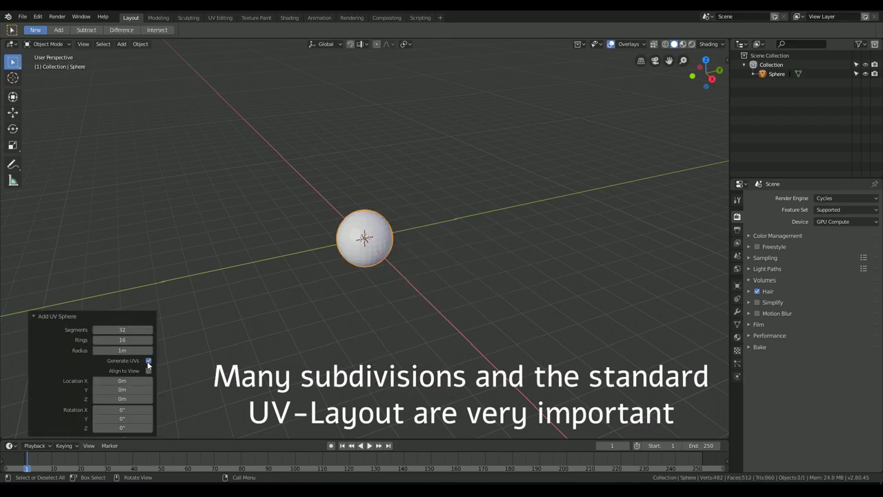
{"action": "left_click", "coordinate": [127, 329]}
{"action": "key", "text": "Tab"}
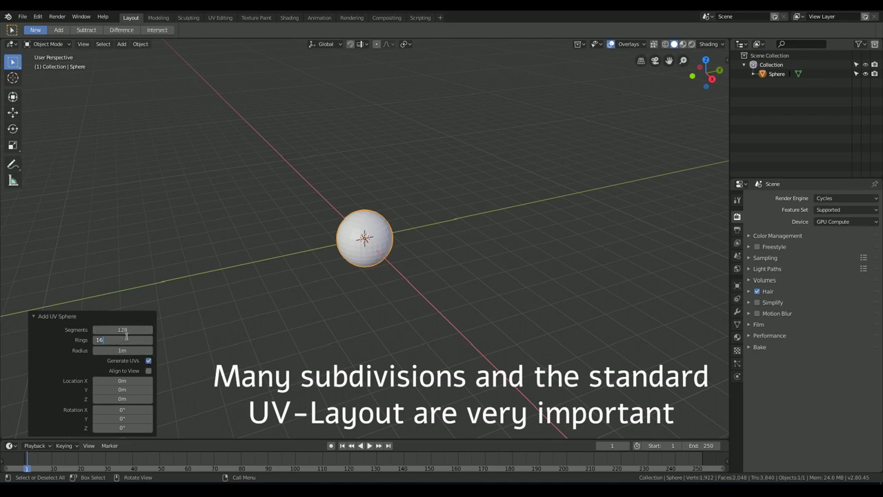
{"action": "type", "text": "64"}
{"action": "key", "text": "Return"}
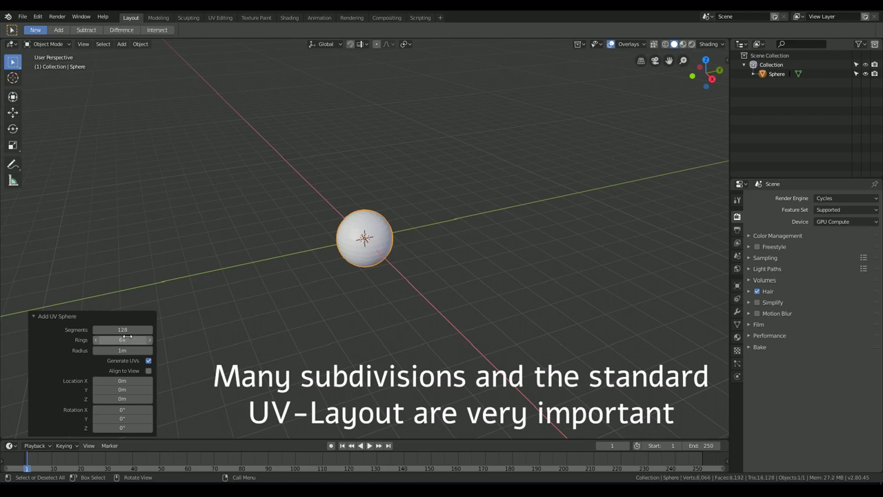
Step: Rename the sphere to Earth in Object properties
{"action": "scroll", "coordinate": [385, 265], "scroll_direction": "up", "scroll_amount": 1}
{"action": "scroll", "coordinate": [385, 265], "scroll_direction": "up", "scroll_amount": 4}
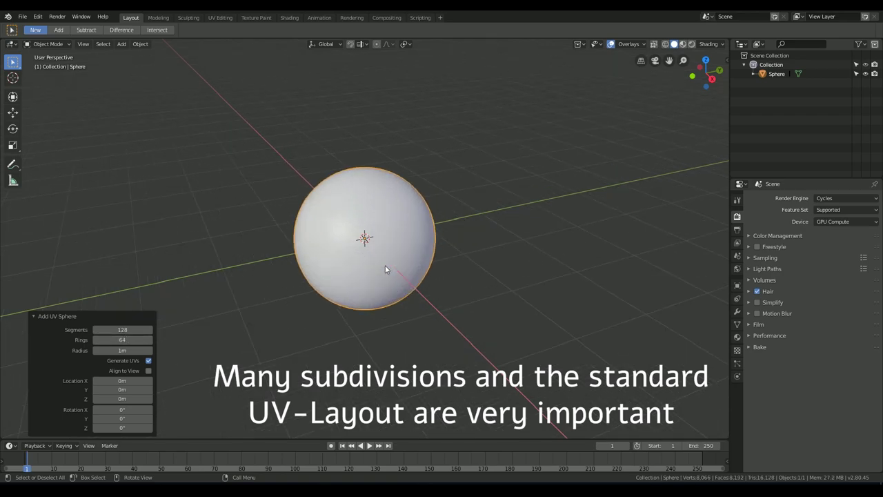
{"action": "left_click", "coordinate": [737, 285]}
{"action": "left_click", "coordinate": [788, 199]}
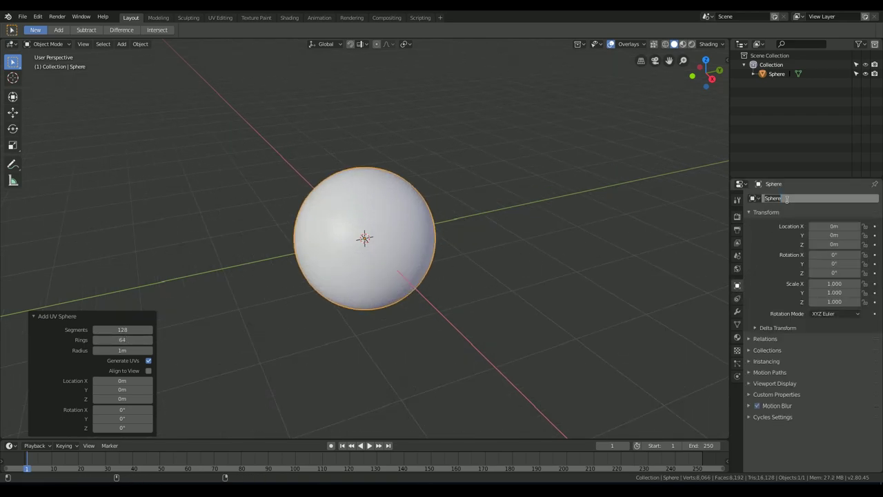
{"action": "type", "text": "Earth"}
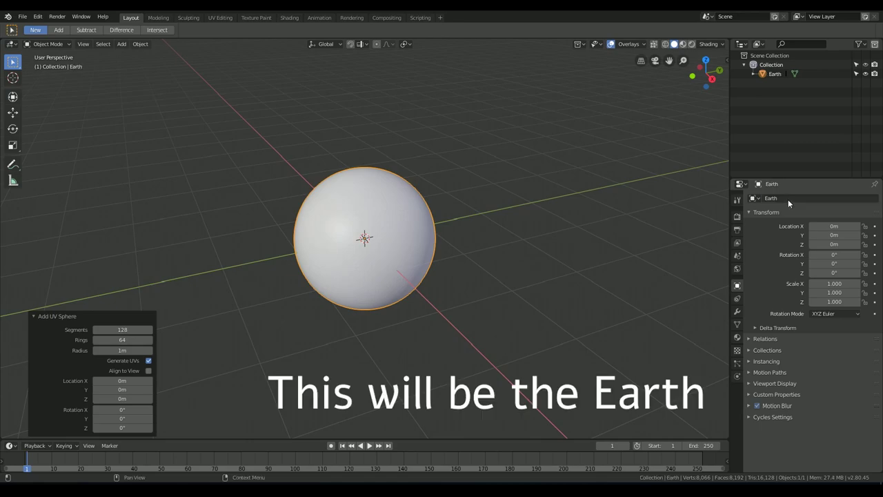
{"action": "key", "text": "Return"}
Step: Duplicate Earth in place and show the transform sidebar
{"action": "key", "text": "shift+a"}
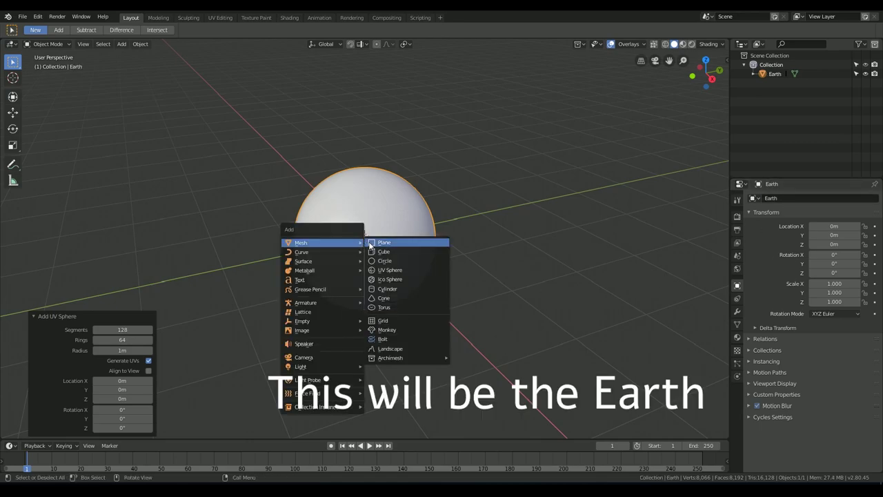
{"action": "mouse_move", "coordinate": [302, 242]}
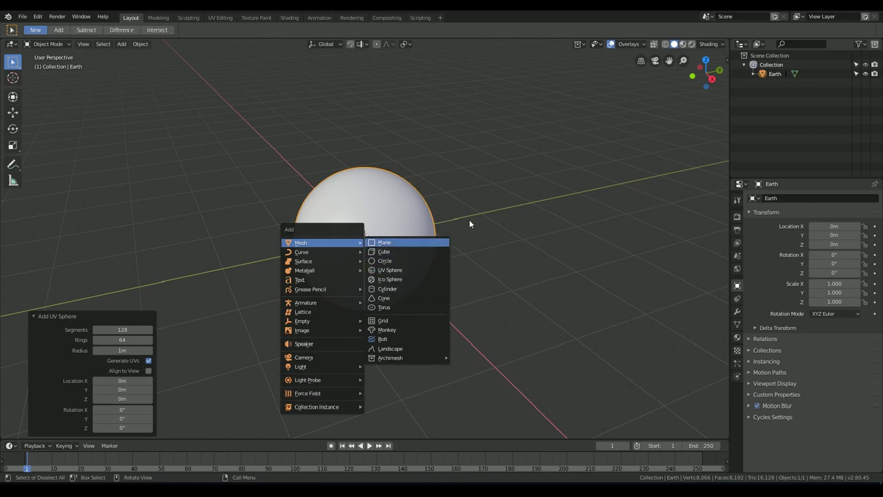
{"action": "key", "text": "Escape"}
{"action": "key", "text": "shift+d"}
{"action": "right_click", "coordinate": [427, 234]}
{"action": "key", "text": "n"}
{"action": "type", "text": "2.005"}
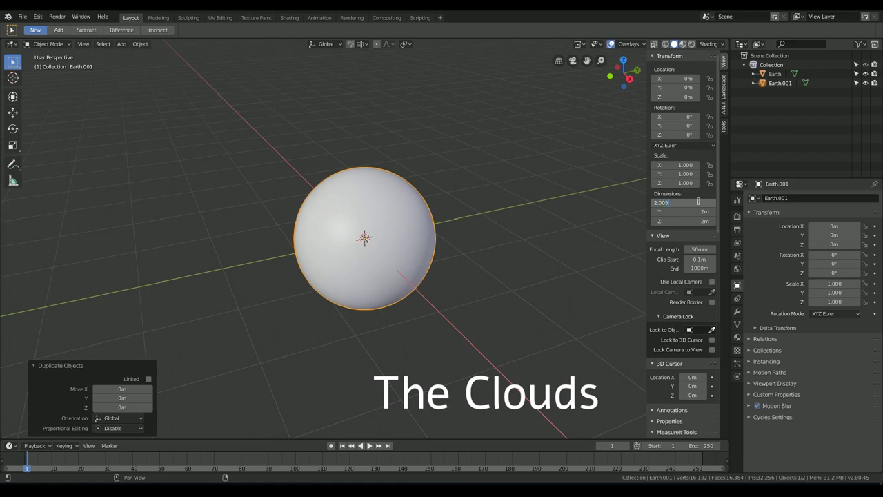
Step: Size the duplicate to 2.01 m and rename it Clouds
{"action": "key", "text": "Return"}
{"action": "key", "text": "ctrl+c"}
{"action": "key", "text": "ctrl+v"}
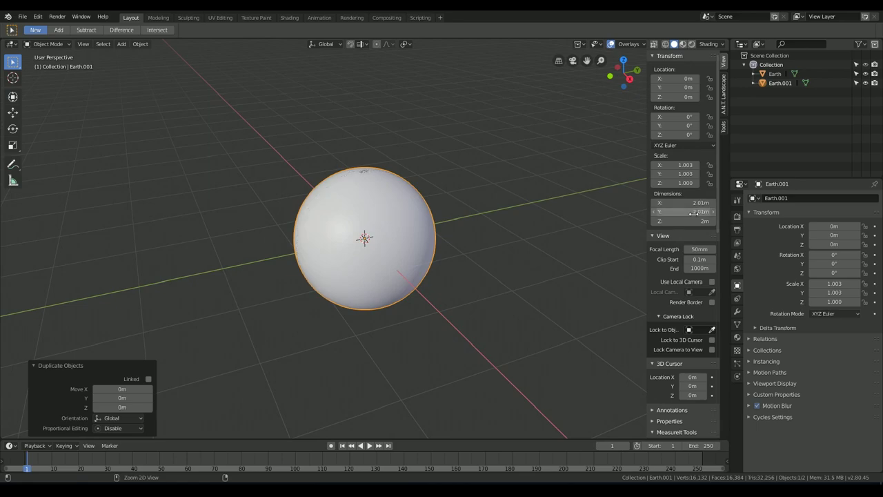
{"action": "left_click", "coordinate": [809, 198]}
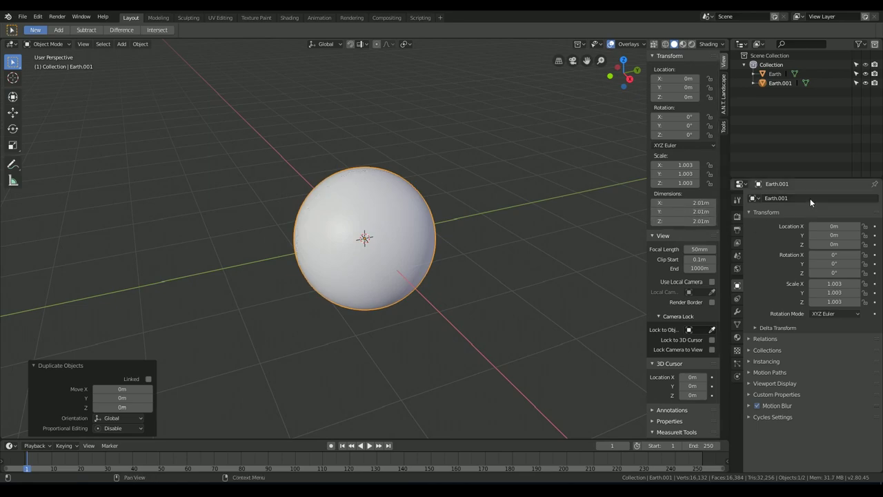
{"action": "type", "text": "Clouds"}
{"action": "key", "text": "Return"}
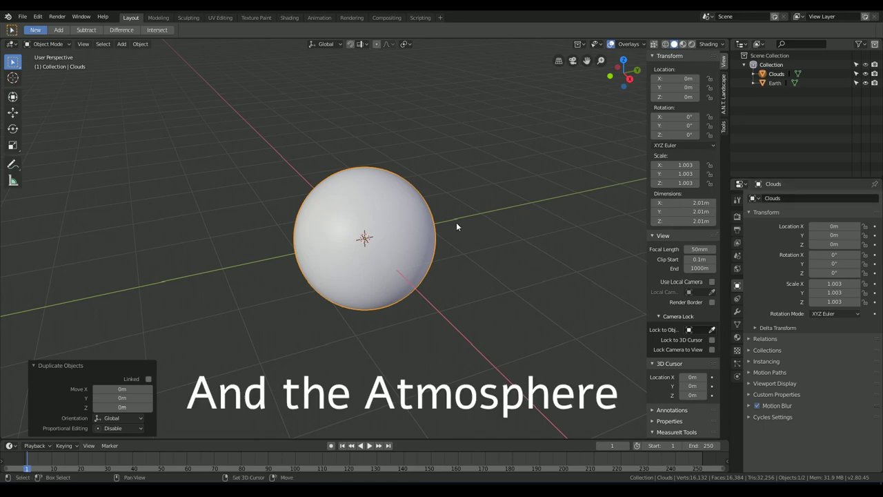
Step: Duplicate Clouds in place and set its X, Y and Z dimensions to 2.14 m
{"action": "key", "text": "shift+d"}
{"action": "right_click", "coordinate": [451, 197]}
{"action": "left_click", "coordinate": [682, 202]}
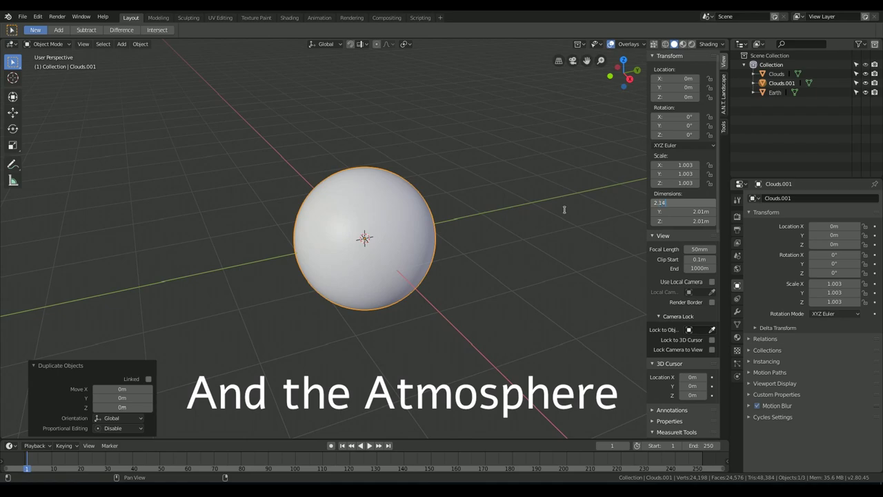
{"action": "key", "text": "Tab"}
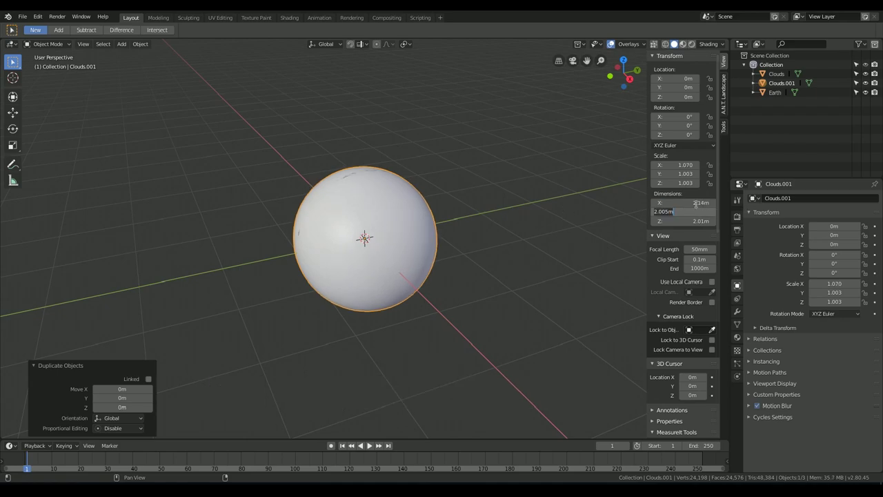
{"action": "key", "text": "Return"}
{"action": "key", "text": "ctrl+c"}
{"action": "key", "text": "ctrl+v"}
{"action": "key", "text": "ctrl+v"}
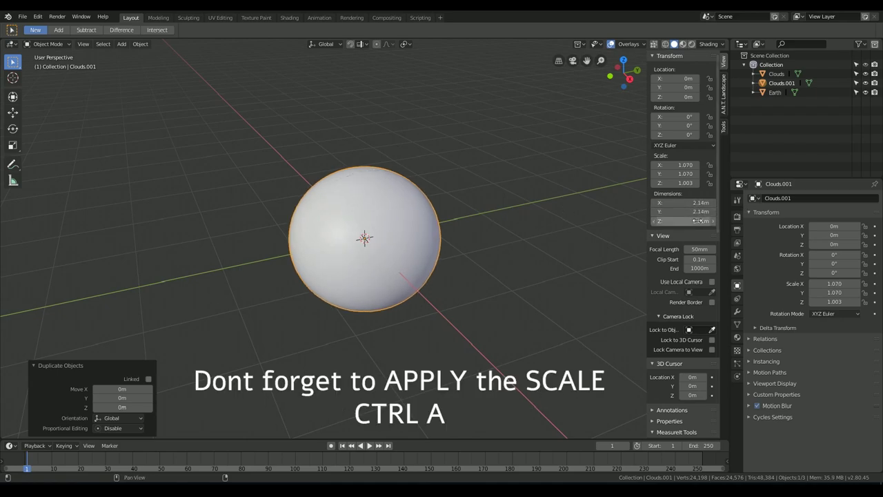
Step: Apply scale on Clouds.001, Earth and Clouds so each reads 1.000
{"action": "key", "text": "ctrl+a"}
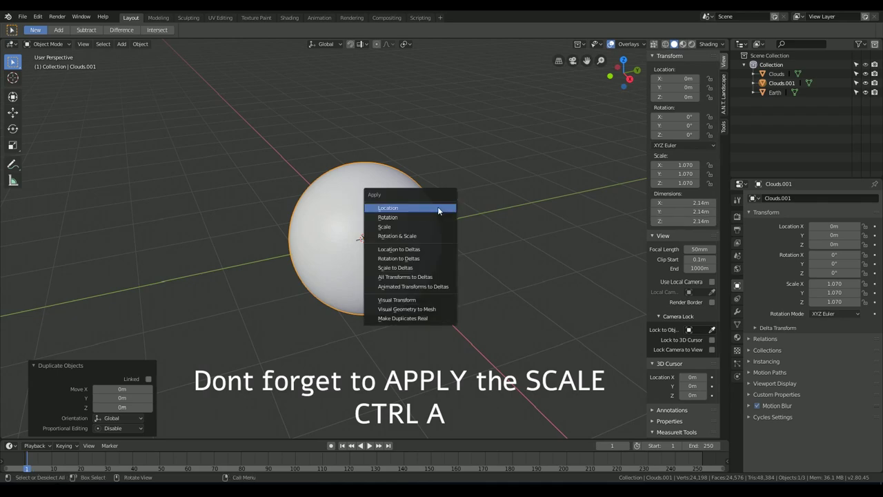
{"action": "left_click", "coordinate": [439, 227]}
{"action": "left_click", "coordinate": [390, 211]}
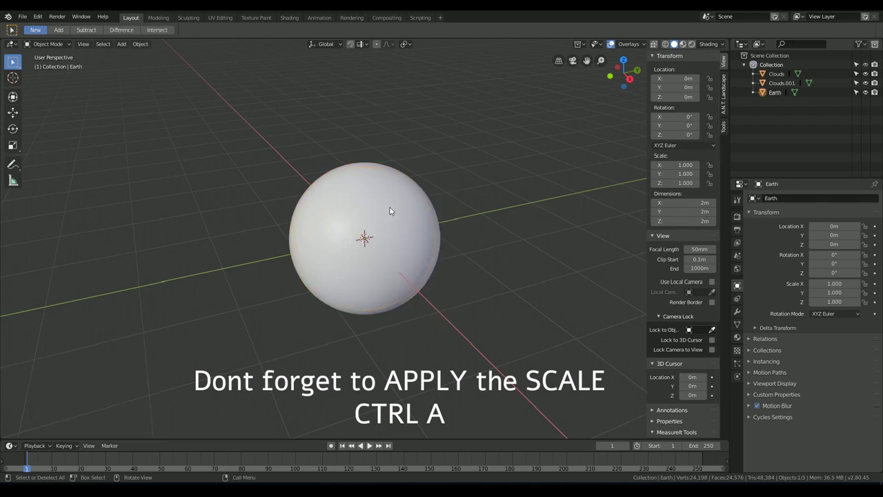
{"action": "left_click", "coordinate": [394, 210]}
{"action": "key", "text": "ctrl+a"}
{"action": "left_click", "coordinate": [394, 209]}
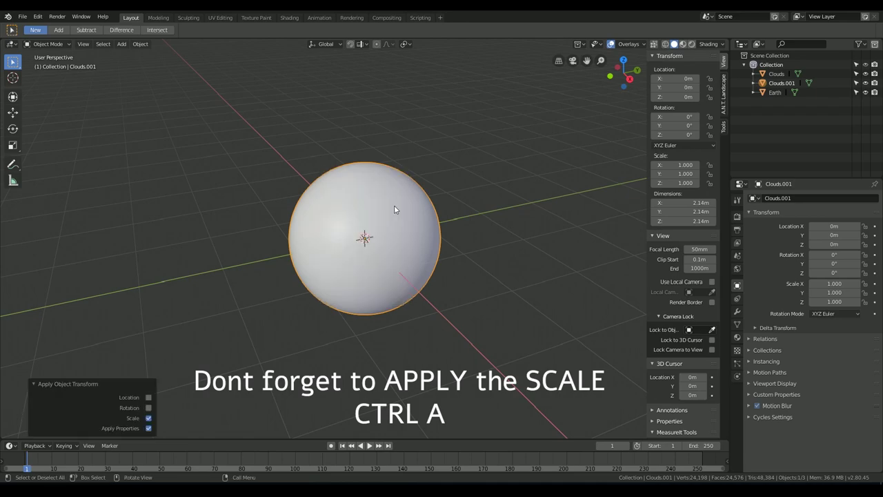
{"action": "left_click", "coordinate": [411, 210]}
{"action": "left_click", "coordinate": [431, 206]}
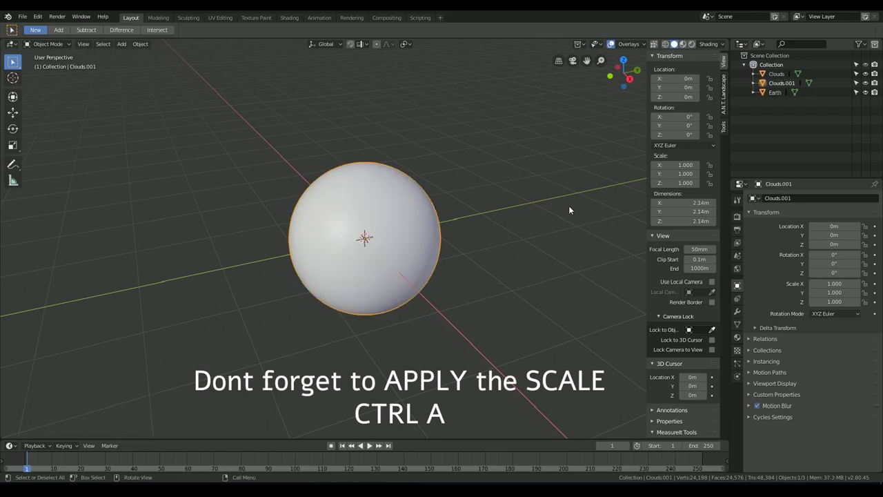
{"action": "left_click", "coordinate": [776, 74]}
{"action": "key", "text": "ctrl+a"}
{"action": "left_click", "coordinate": [534, 165]}
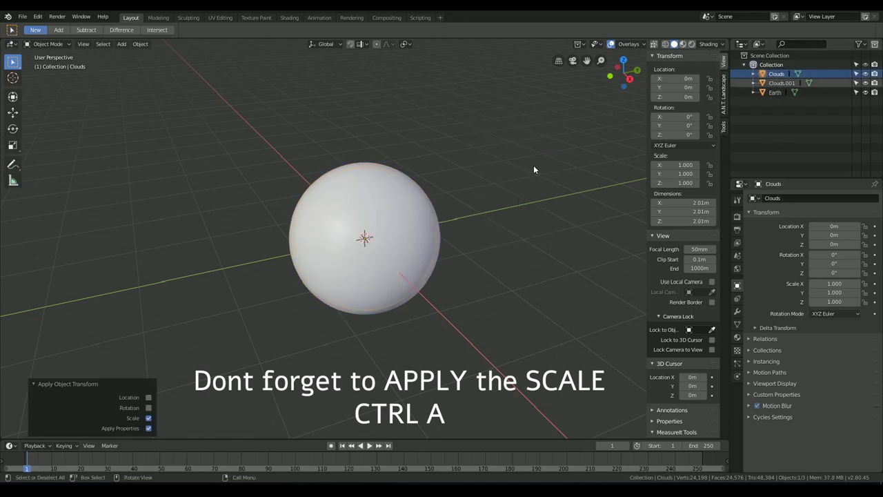
Step: Shade Clouds.001, Earth and Clouds smooth
{"action": "left_click", "coordinate": [429, 225]}
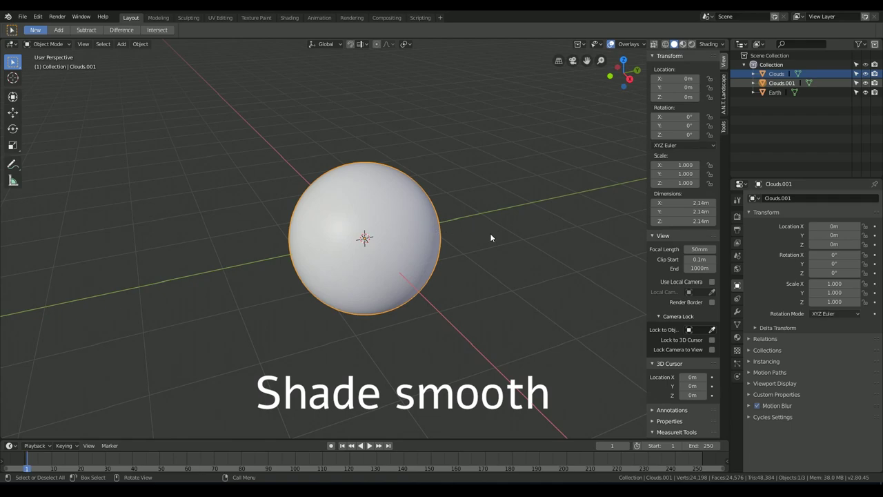
{"action": "right_click", "coordinate": [380, 225]}
{"action": "left_click", "coordinate": [379, 224]}
{"action": "left_click", "coordinate": [379, 224]}
{"action": "right_click", "coordinate": [380, 224]}
{"action": "left_click", "coordinate": [380, 224]}
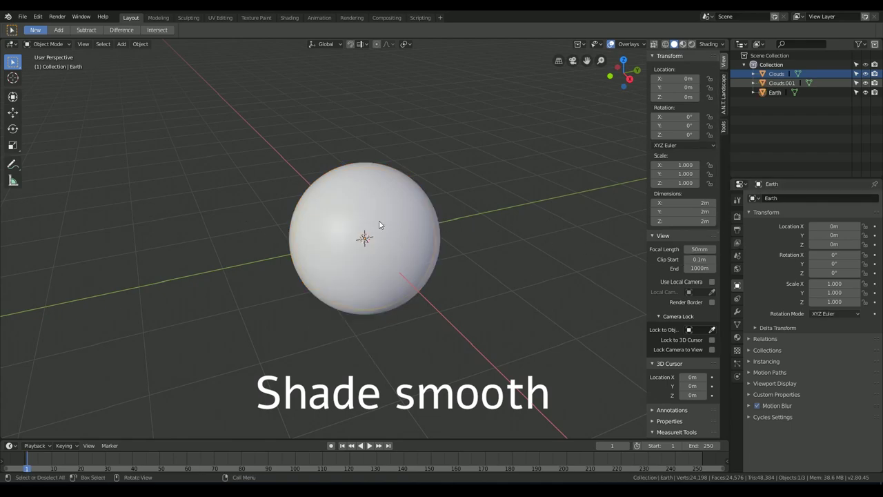
{"action": "left_click", "coordinate": [435, 219]}
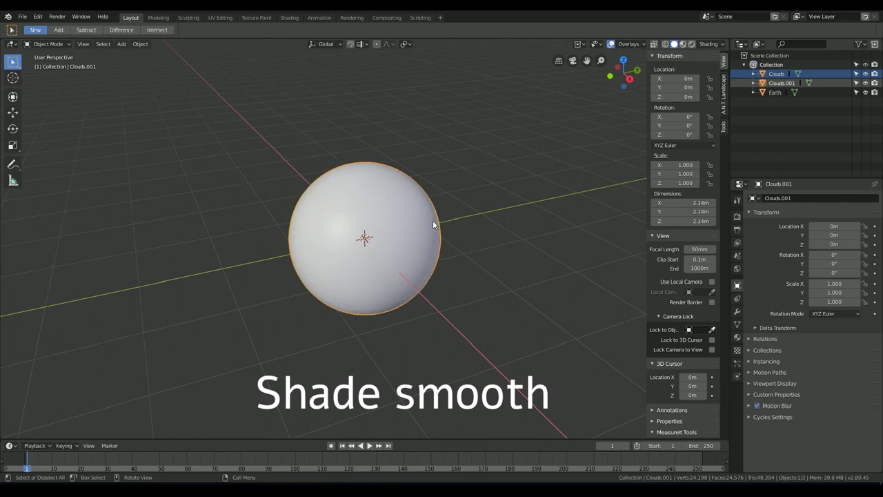
{"action": "left_click", "coordinate": [435, 219]}
{"action": "left_click", "coordinate": [435, 220]}
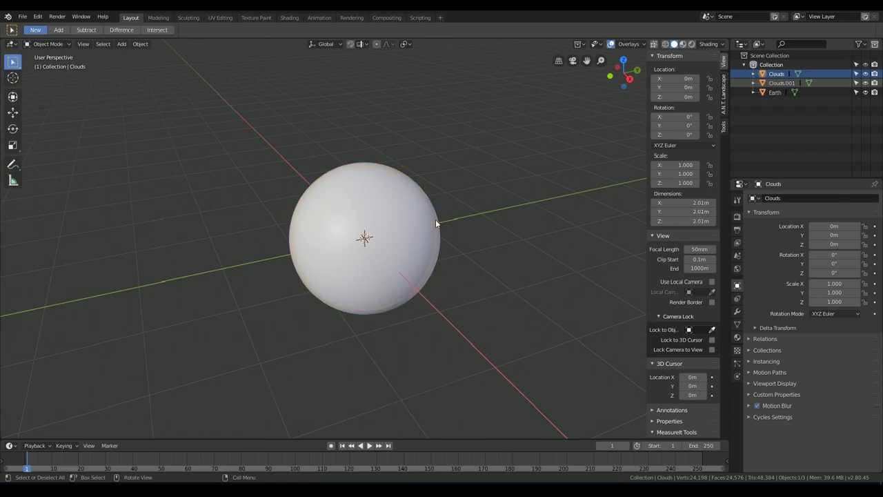
{"action": "right_click", "coordinate": [435, 219]}
{"action": "left_click", "coordinate": [436, 220]}
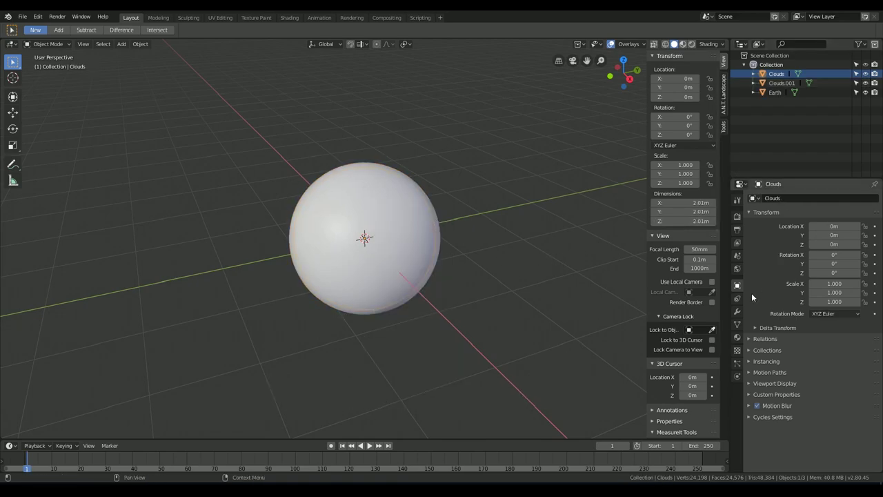
Step: Append all seven node groups from EarthAtmoShader.blend's NodeTree folder
{"action": "left_click", "coordinate": [737, 335]}
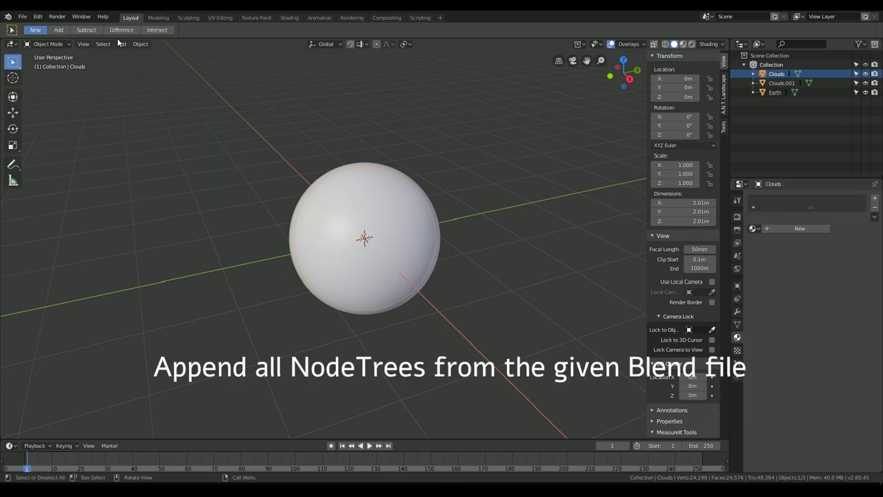
{"action": "left_click", "coordinate": [22, 15]}
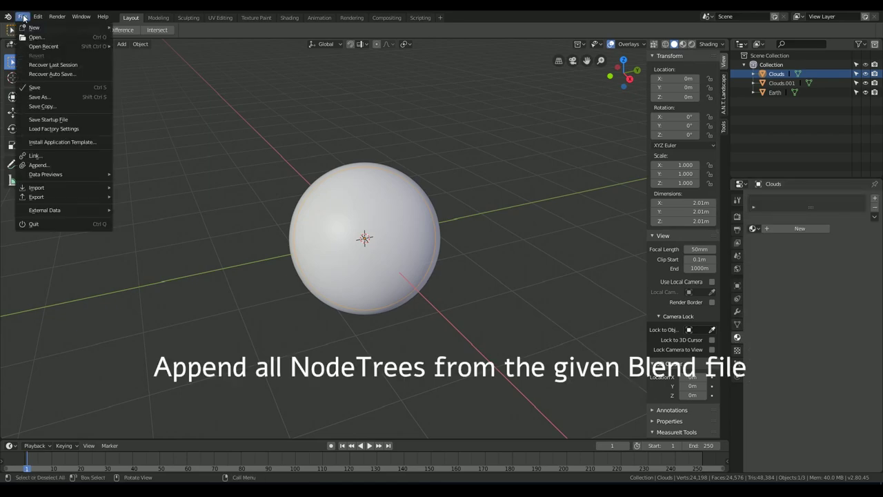
{"action": "left_click", "coordinate": [67, 171]}
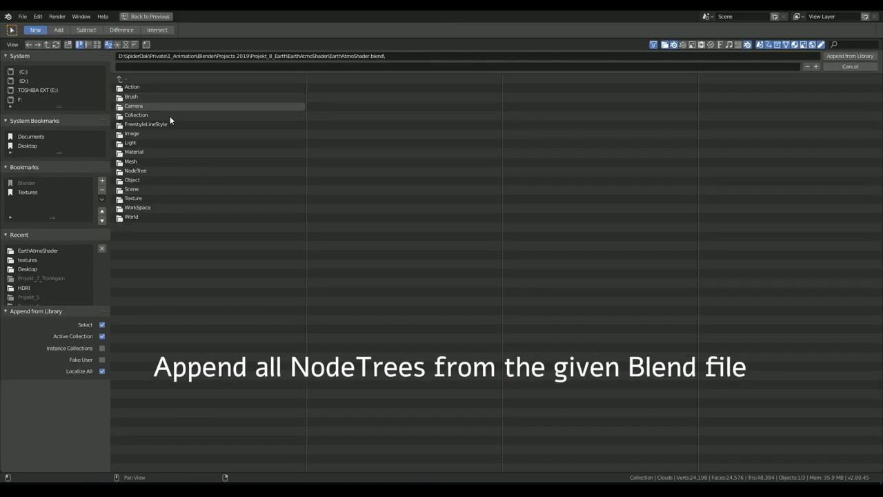
{"action": "double_click", "coordinate": [147, 171]}
{"action": "left_click_drag", "start_coordinate": [164, 169], "coordinate": [145, 88]}
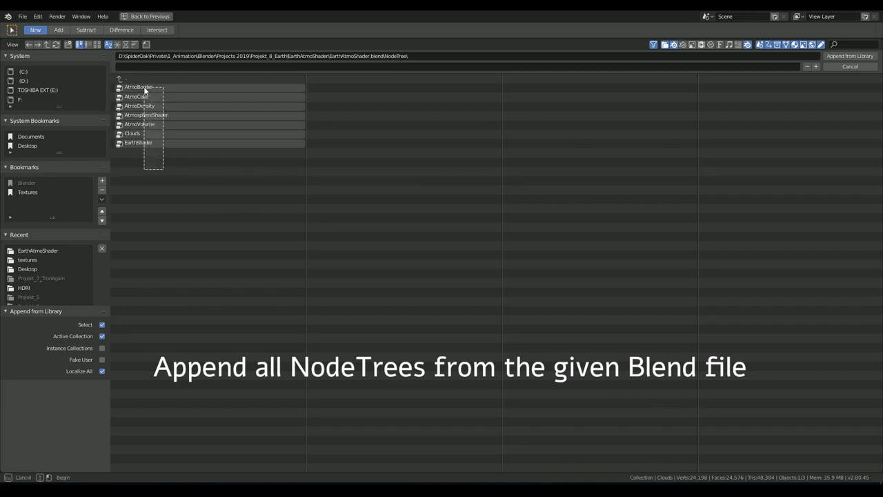
{"action": "key", "text": "Return"}
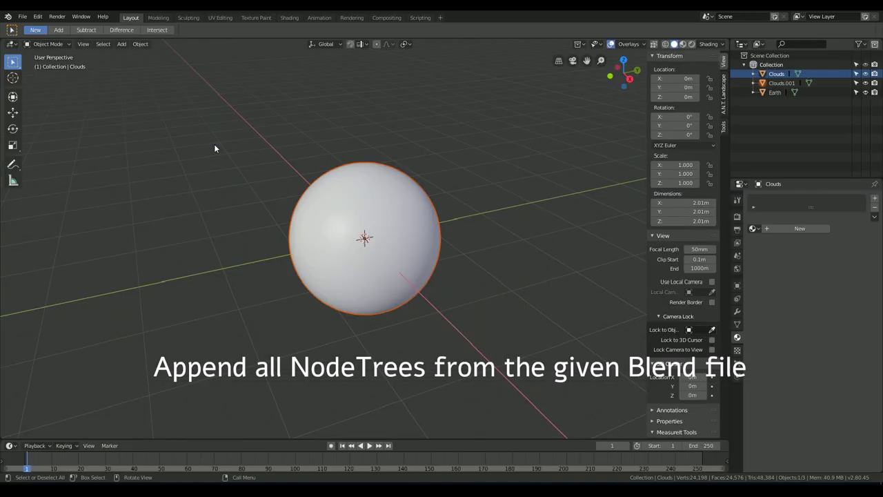
Step: Give Clouds.001 a new material named Atmo and split the viewport into two areas
{"action": "left_click", "coordinate": [399, 226]}
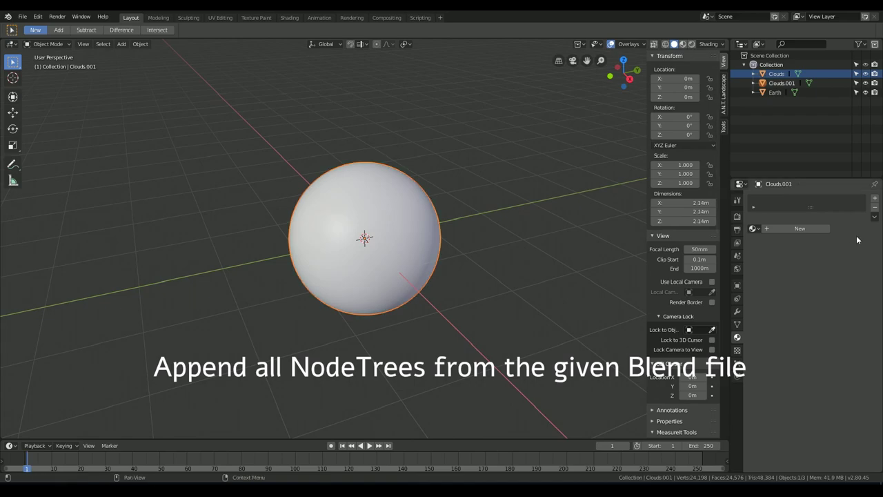
{"action": "left_click", "coordinate": [812, 232]}
{"action": "double_click", "coordinate": [780, 228]}
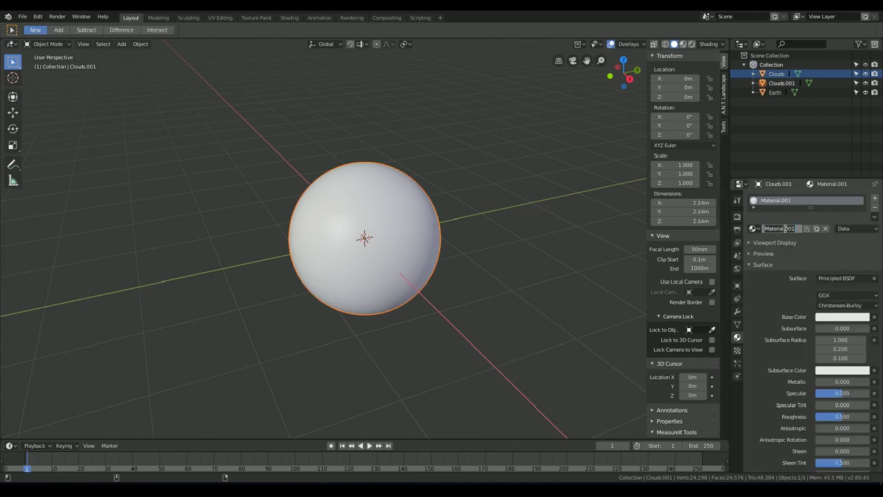
{"action": "type", "text": "Atmo"}
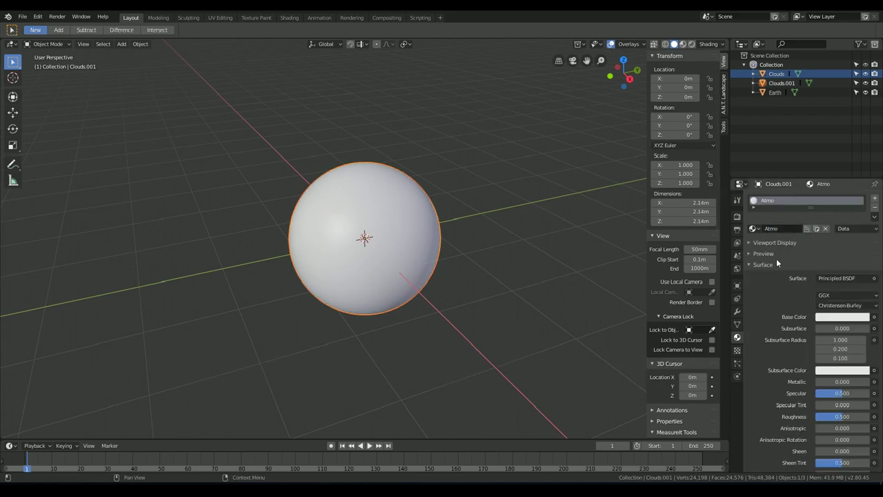
{"action": "left_click", "coordinate": [776, 258]}
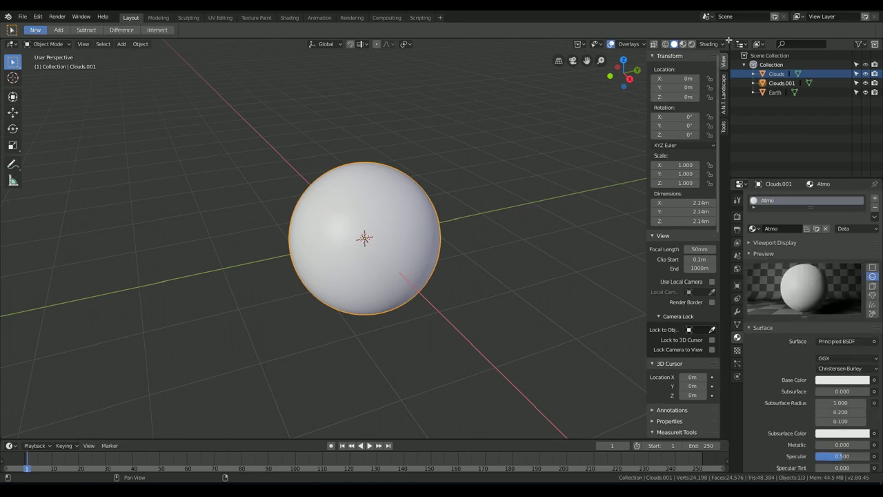
{"action": "left_click_drag", "start_coordinate": [710, 43], "coordinate": [408, 49]}
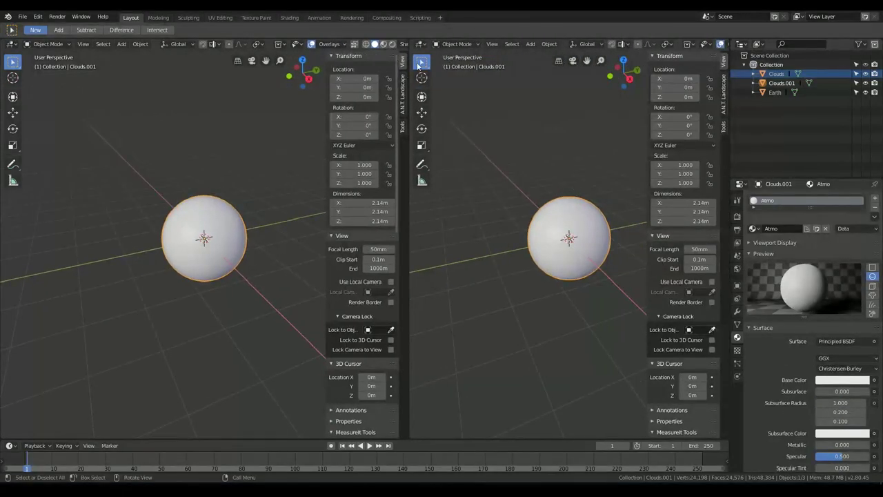
{"action": "left_click", "coordinate": [420, 44]}
Step: Make the right area a Shader Editor and delete the Principled BSDF node
{"action": "left_click", "coordinate": [441, 109]}
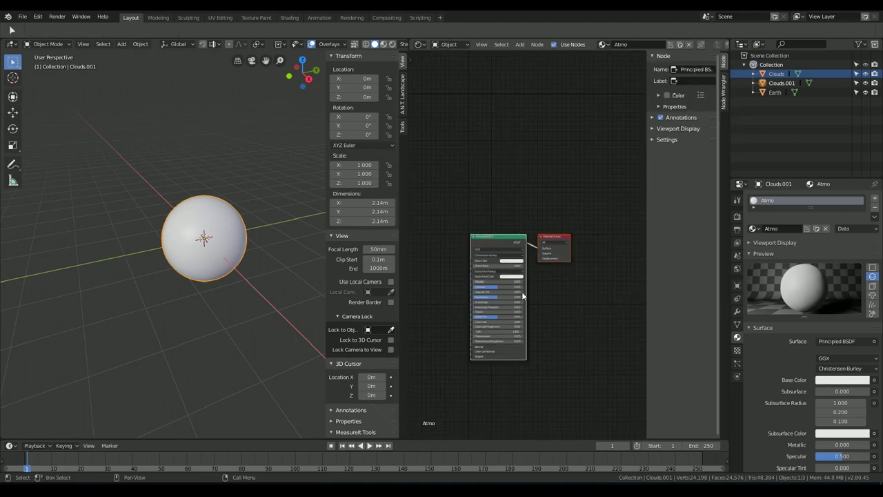
{"action": "middle_click_drag", "start_coordinate": [522, 291], "coordinate": [606, 290]}
{"action": "scroll", "coordinate": [606, 290], "scroll_direction": "up", "scroll_amount": 2}
{"action": "key", "text": "n"}
{"action": "left_click", "coordinate": [592, 157]}
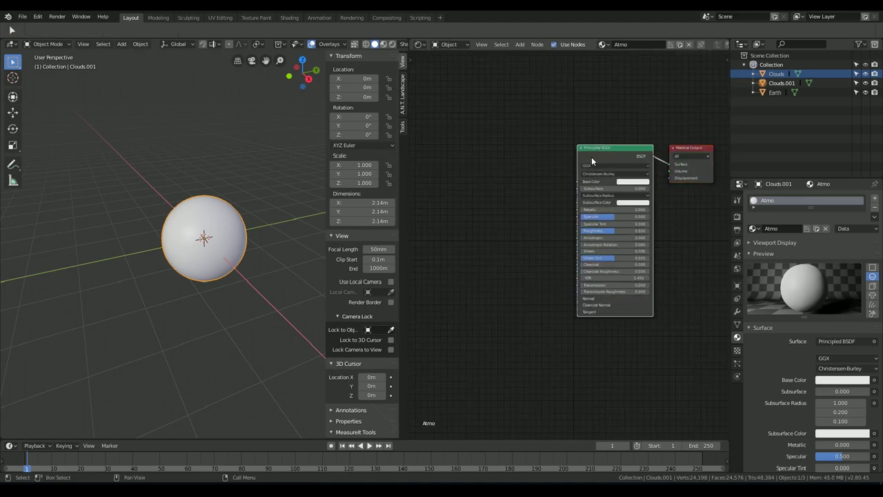
{"action": "key", "text": "x"}
Step: Add an AtmosphereShader group, link its Volume to Material Output Surface, and widen it
{"action": "middle_click_drag", "start_coordinate": [592, 168], "coordinate": [566, 170]}
{"action": "key", "text": "shift+a"}
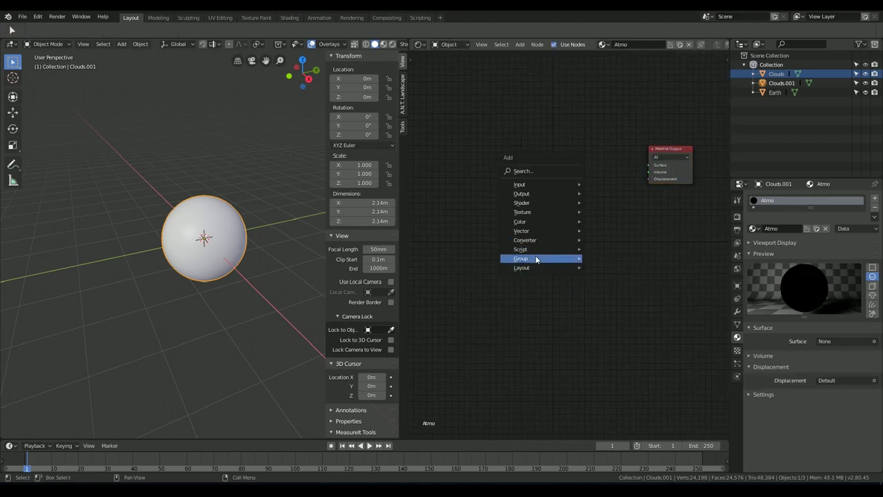
{"action": "left_click", "coordinate": [620, 314]}
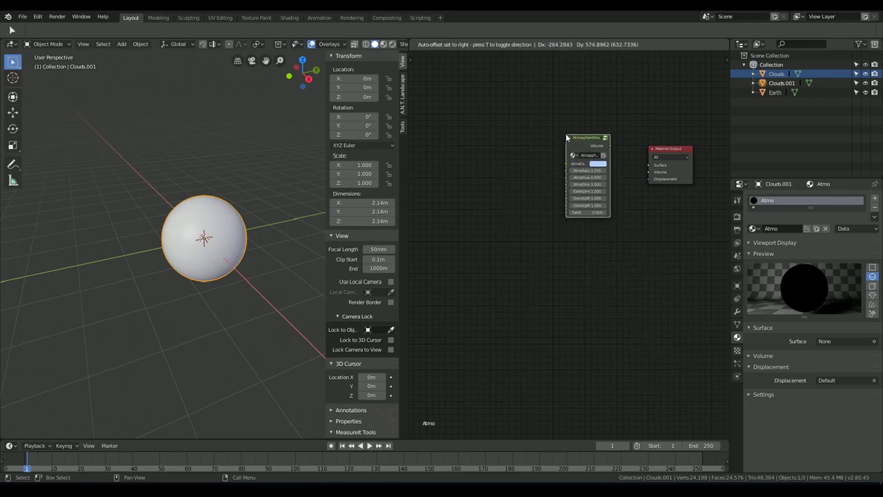
{"action": "left_click", "coordinate": [611, 146]}
{"action": "left_click_drag", "start_coordinate": [610, 146], "coordinate": [649, 164]}
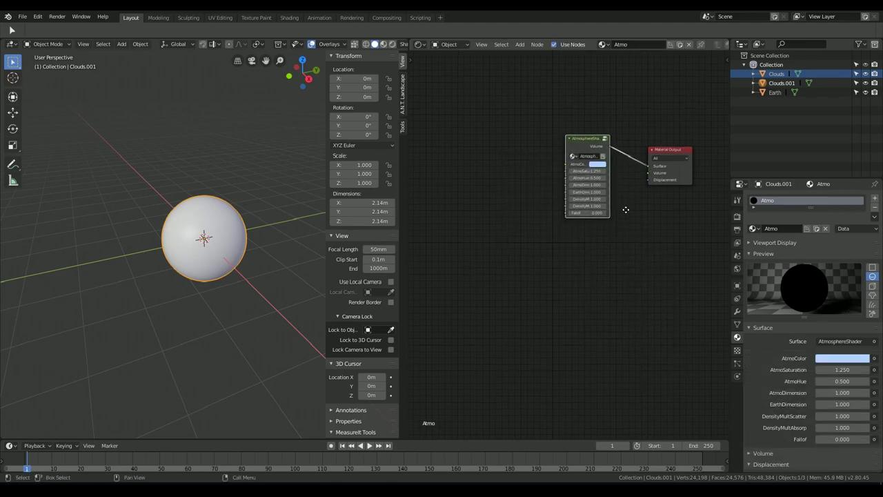
{"action": "middle_click_drag", "start_coordinate": [634, 224], "coordinate": [618, 298]}
{"action": "scroll", "coordinate": [619, 294], "scroll_direction": "up", "scroll_amount": 3}
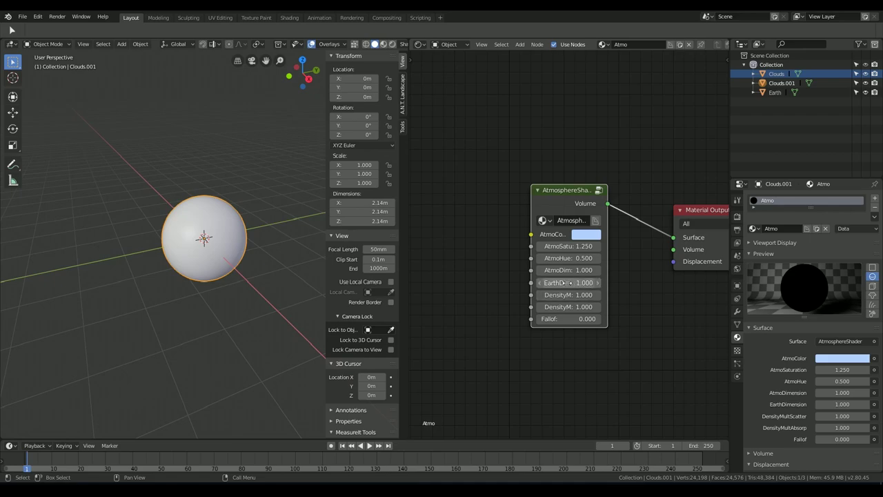
{"action": "left_click_drag", "start_coordinate": [531, 203], "coordinate": [488, 205]}
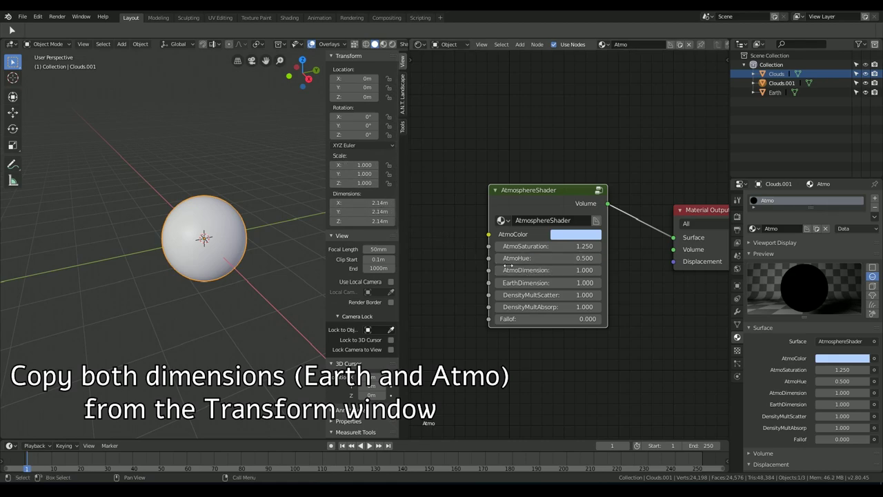
Step: Set AtmoDimension to 2.140 and rename the Clouds.001 object to Atmo
{"action": "left_click", "coordinate": [538, 269]}
{"action": "type", "text": "2.14"}
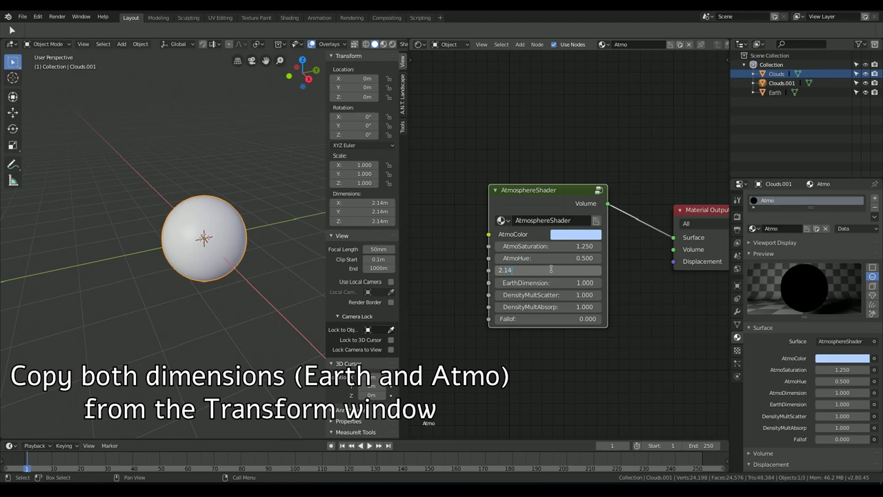
{"action": "key", "text": "Return"}
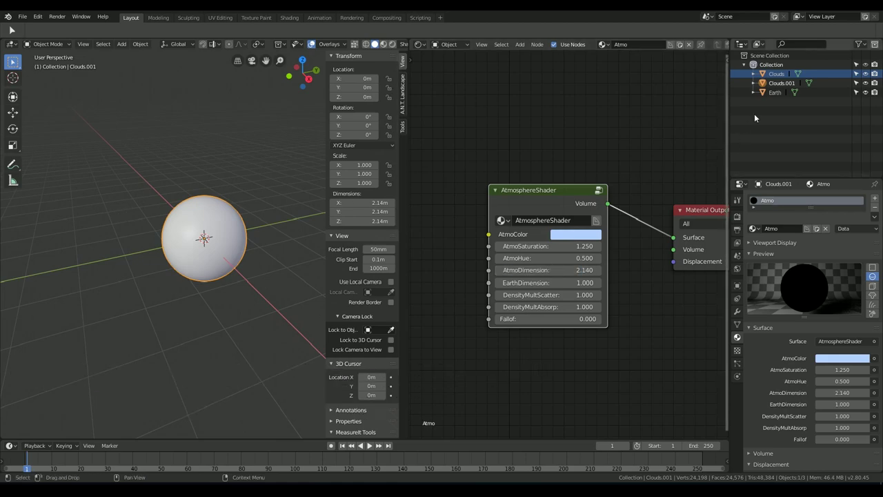
{"action": "left_click", "coordinate": [777, 93]}
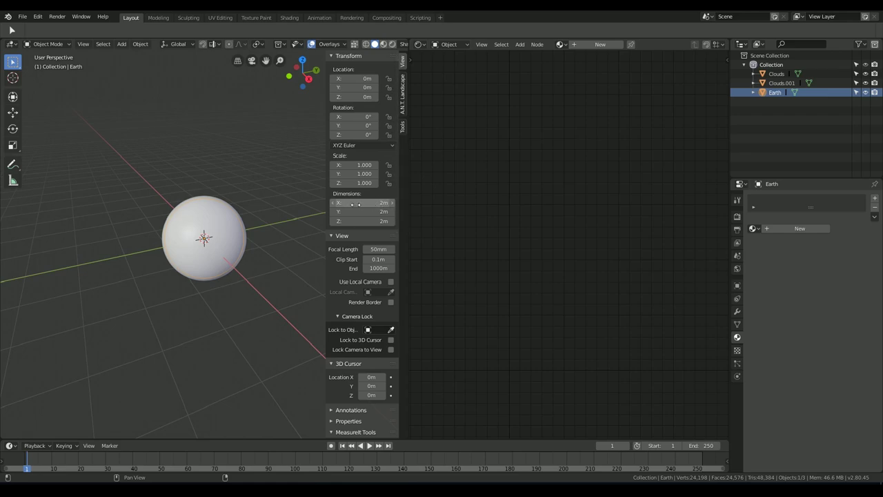
{"action": "left_click", "coordinate": [779, 74]}
{"action": "left_click", "coordinate": [781, 83]}
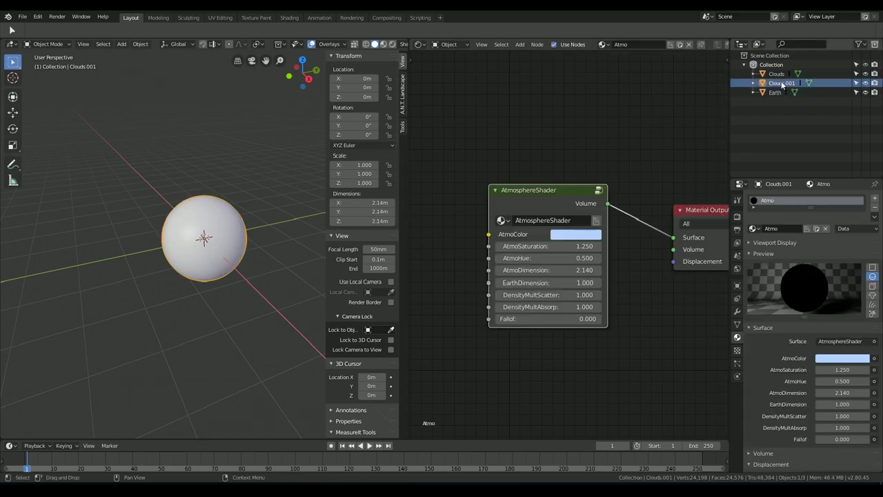
{"action": "left_click", "coordinate": [736, 285]}
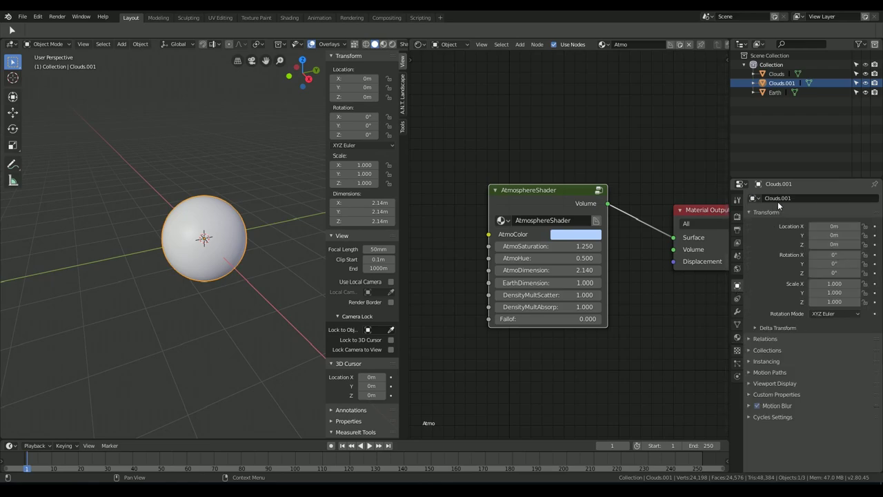
{"action": "double_click", "coordinate": [781, 199]}
{"action": "type", "text": "Atmo"}
{"action": "key", "text": "Return"}
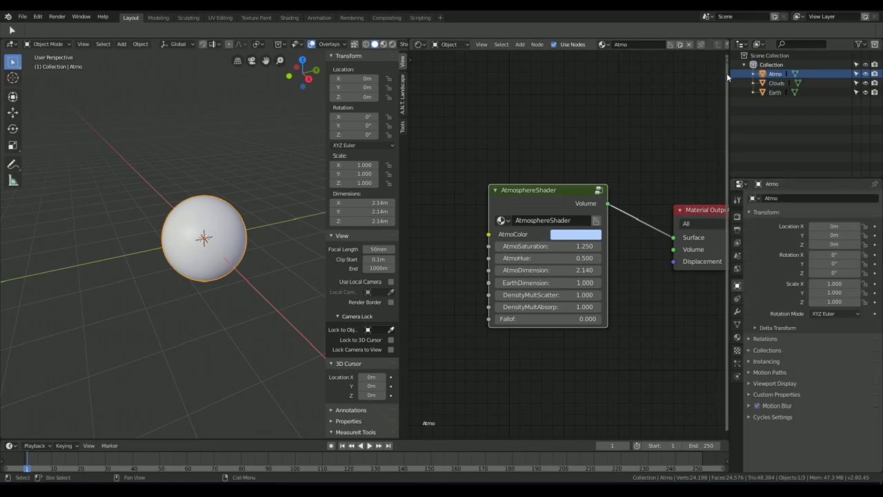
Step: Set the AtmosphereShader EarthDimension to 2.000
{"action": "left_click", "coordinate": [551, 283]}
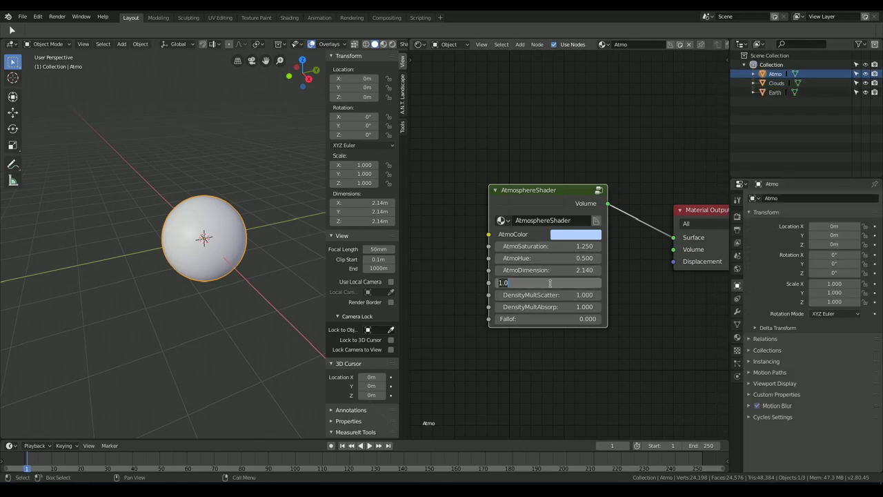
{"action": "type", "text": "2"}
{"action": "key", "text": "Return"}
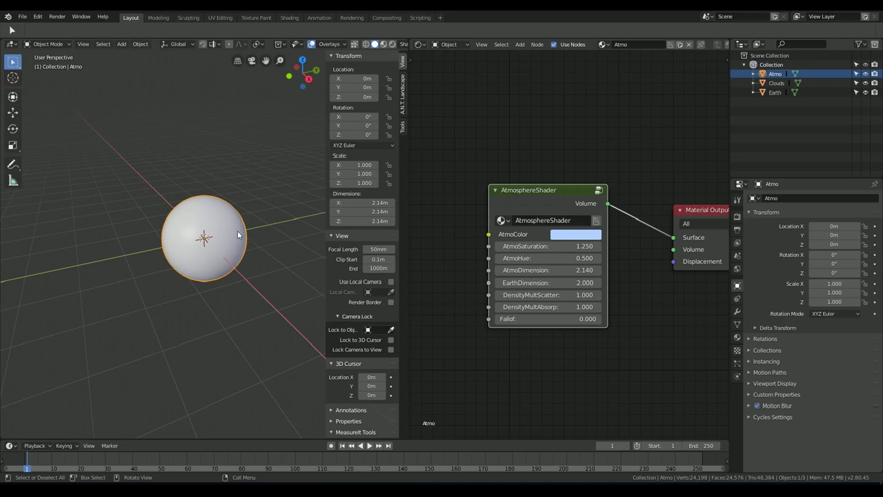
{"action": "left_click", "coordinate": [777, 83]}
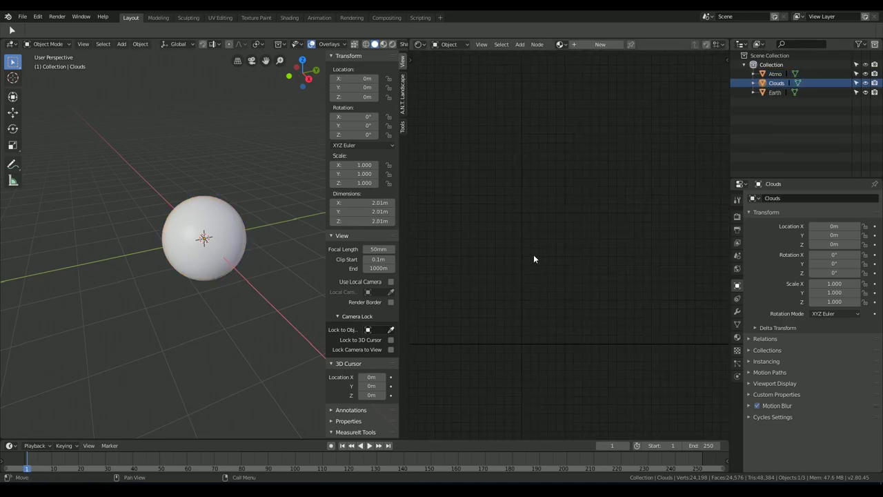
Step: Give Clouds a material named Clouds, replacing Principled BSDF with the Clouds group linked to Surface
{"action": "left_click", "coordinate": [736, 337]}
{"action": "left_click", "coordinate": [802, 228]}
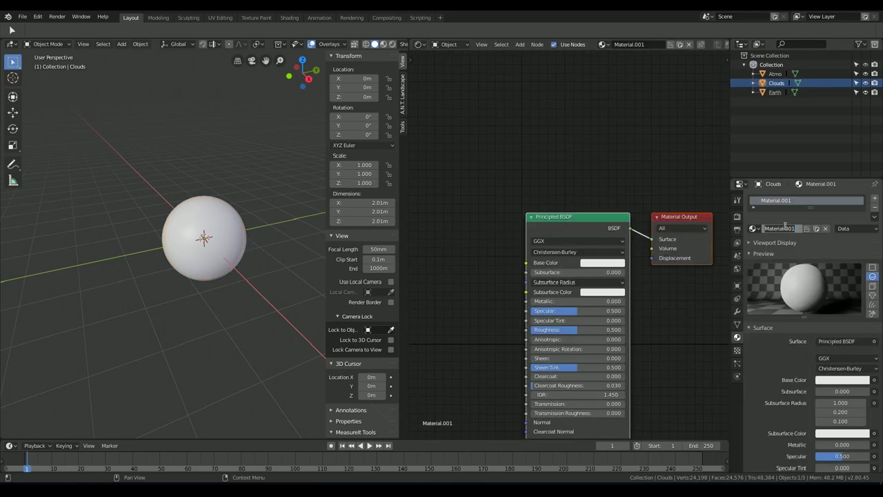
{"action": "type", "text": "Clouds"}
{"action": "key", "text": "Return"}
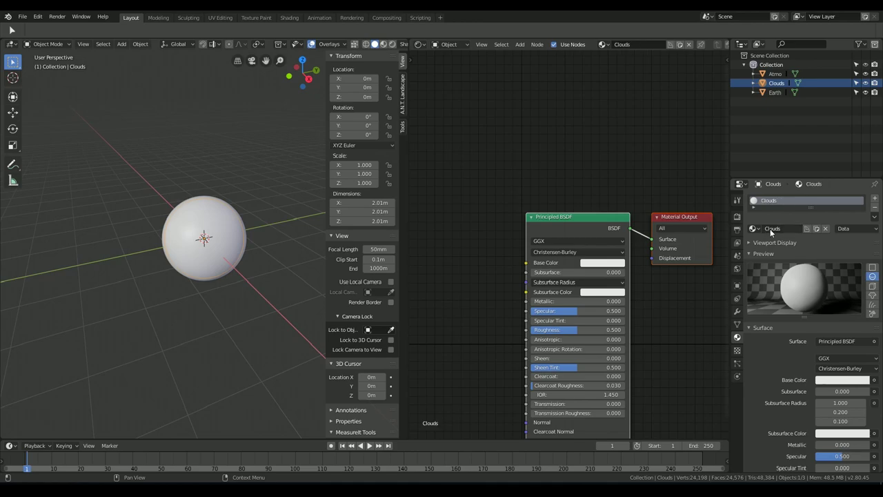
{"action": "key", "text": "x"}
{"action": "key", "text": "shift+a"}
{"action": "mouse_move", "coordinate": [543, 221]}
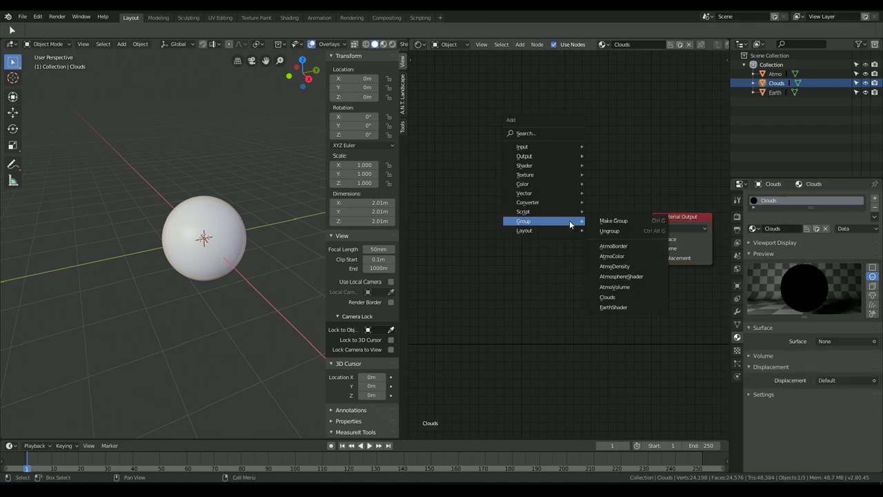
{"action": "left_click", "coordinate": [629, 298]}
{"action": "left_click", "coordinate": [523, 210]}
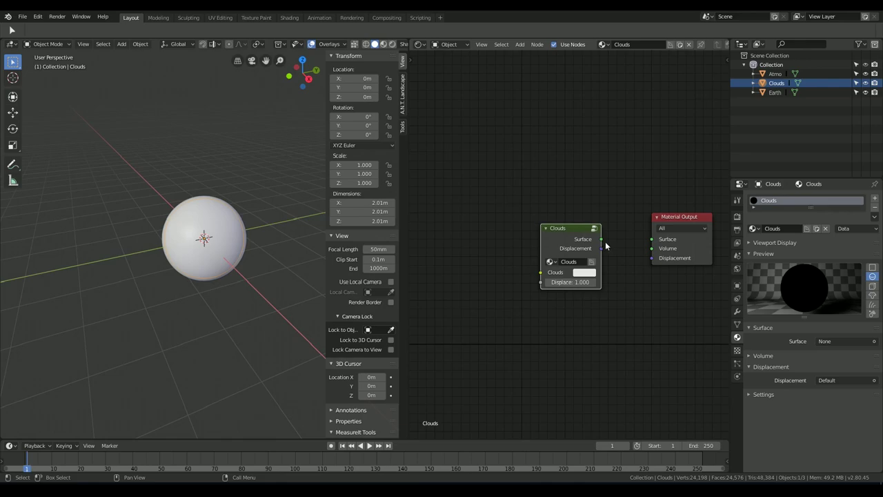
{"action": "left_click_drag", "start_coordinate": [602, 238], "coordinate": [652, 239]}
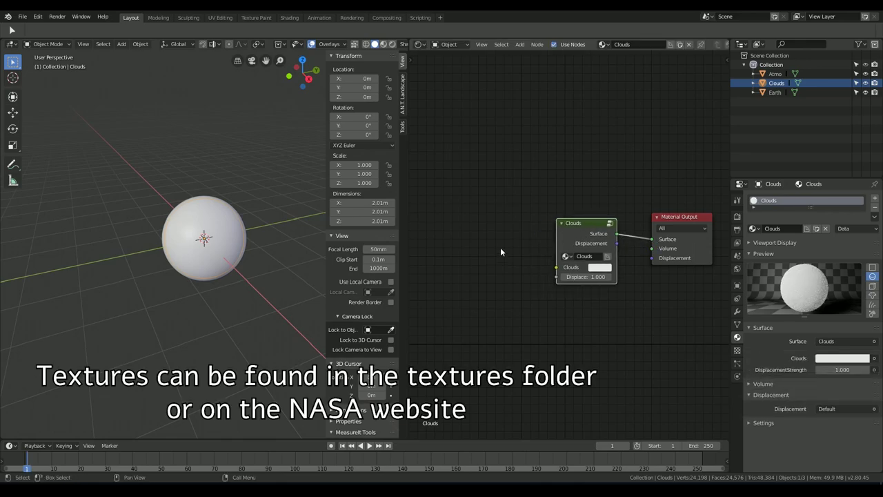
{"action": "scroll", "coordinate": [502, 253], "scroll_direction": "left", "scroll_amount": 3, "text": "ctrl"}
Step: Feed the Clouds group an image texture with mapping, loading cloud_combined_8192.tif
{"action": "key", "text": "shift+a"}
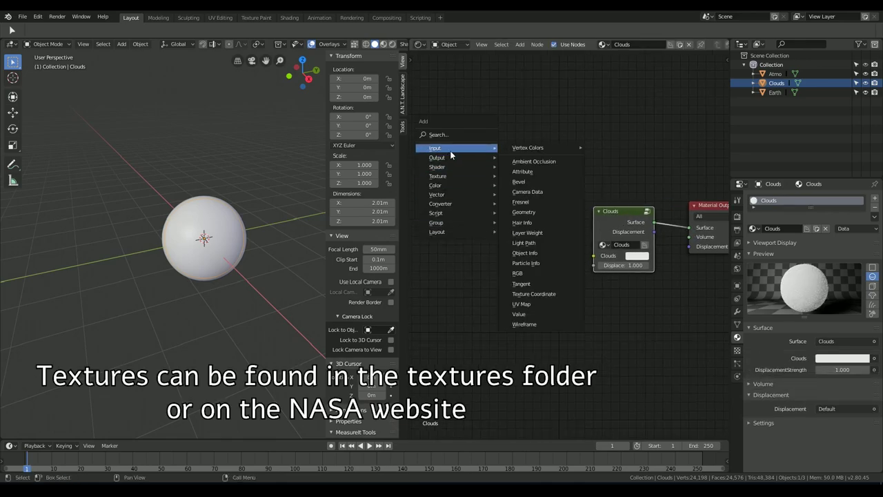
{"action": "key", "text": "ctrl+t"}
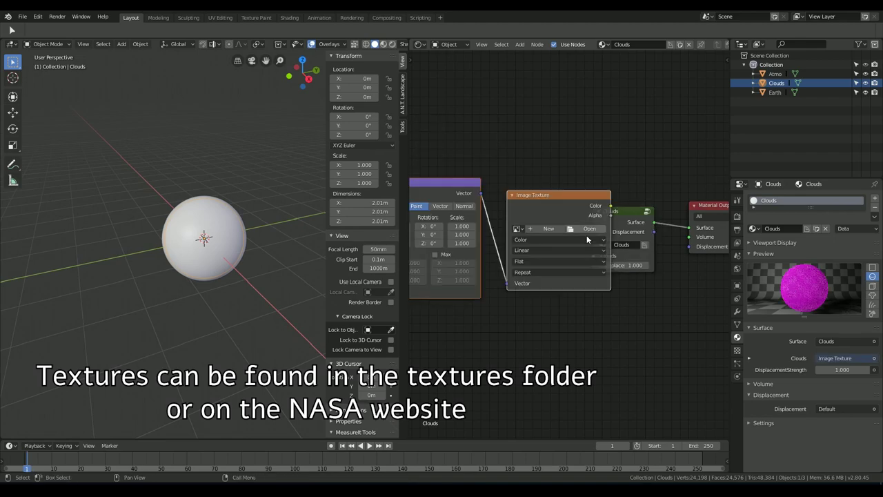
{"action": "left_click", "coordinate": [580, 234]}
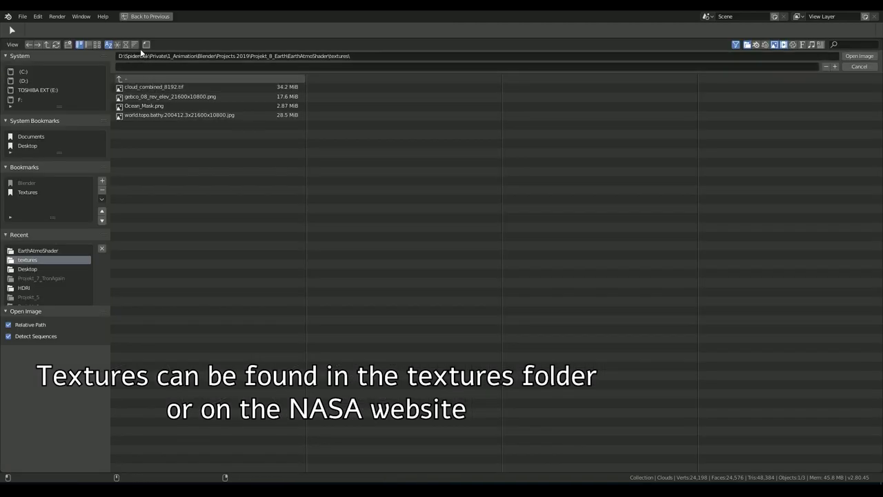
{"action": "left_click", "coordinate": [98, 44]}
{"action": "left_click", "coordinate": [217, 109]}
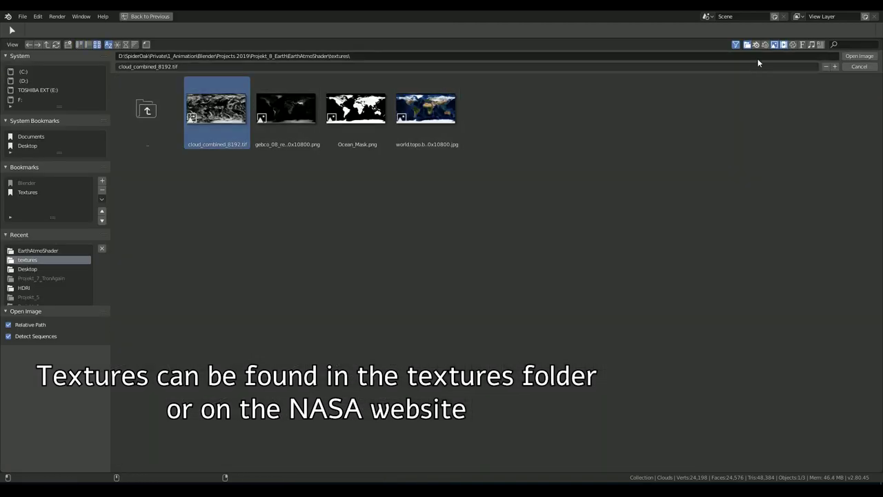
{"action": "left_click", "coordinate": [855, 58]}
{"action": "left_click_drag", "start_coordinate": [633, 236], "coordinate": [656, 215]}
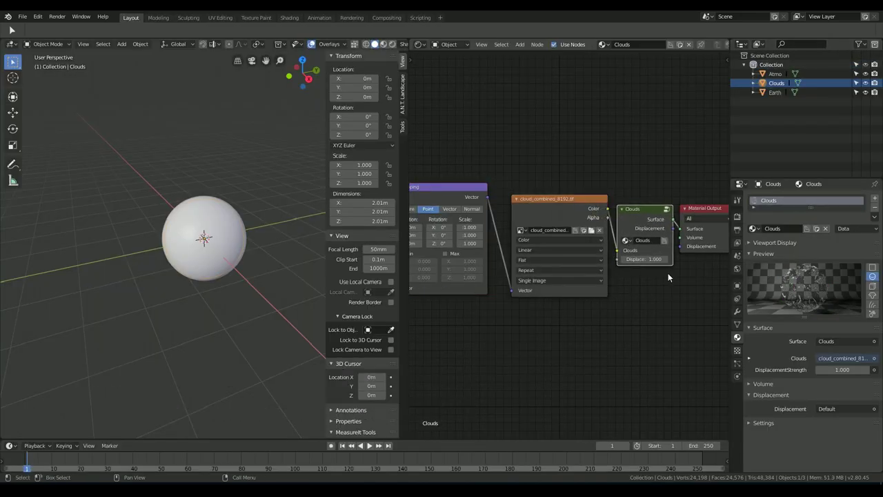
{"action": "scroll", "coordinate": [668, 272], "scroll_direction": "down", "scroll_amount": 2, "text": "ctrl"}
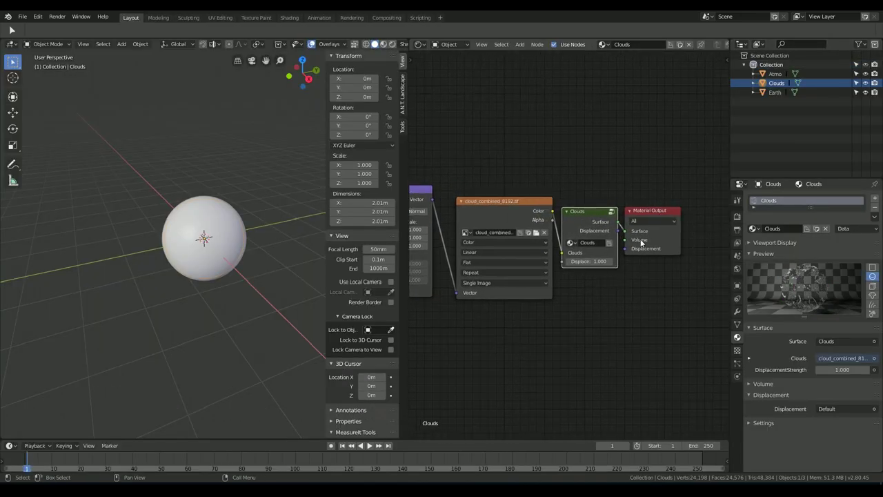
Step: Rename Earth's material to 'Earth' and swap its Principled BSDF for an EarthShader group node
{"action": "left_click", "coordinate": [775, 94]}
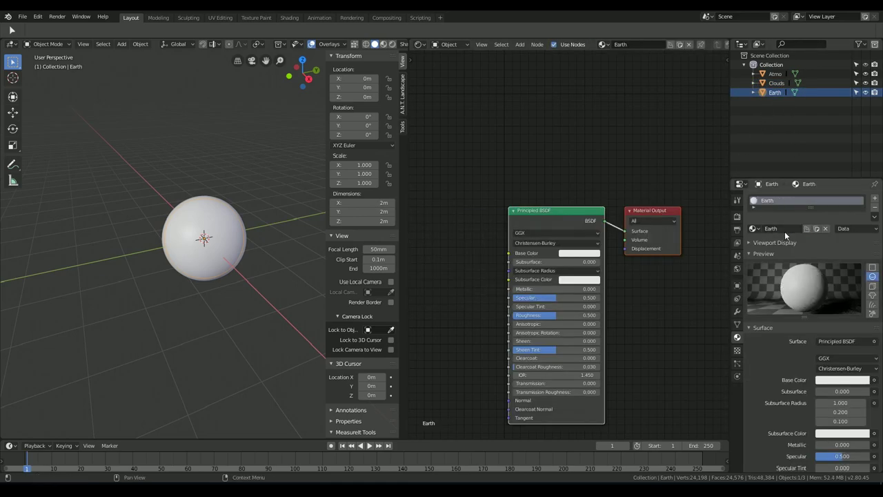
{"action": "key", "text": "Return"}
{"action": "key", "text": "x"}
{"action": "key", "text": "shift+a"}
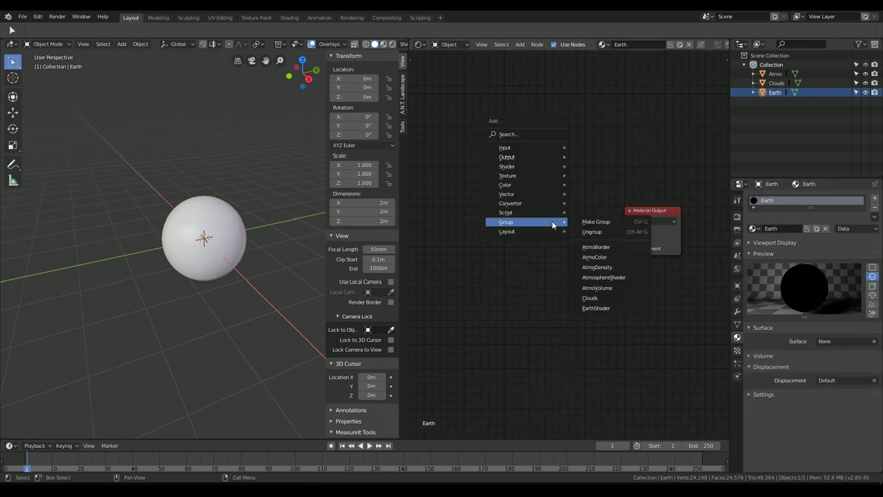
{"action": "left_click", "coordinate": [618, 308]}
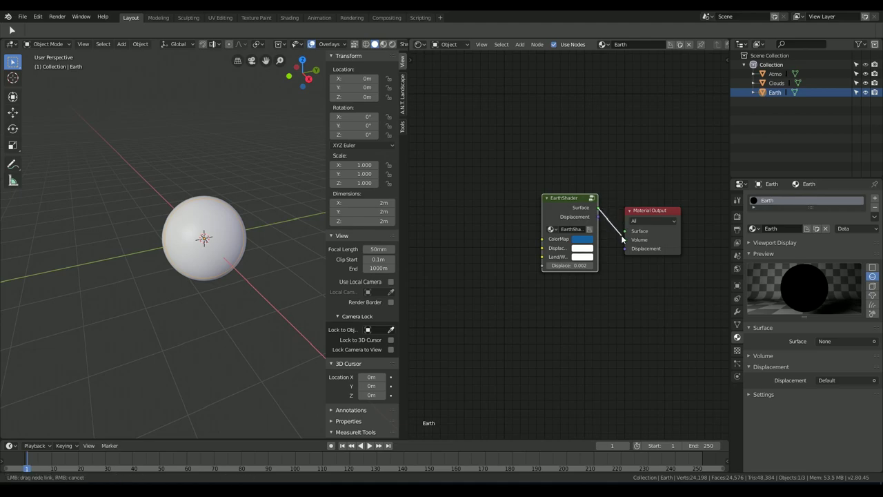
Step: Link EarthShader to the Surface and Displacement outputs and attach an image texture to its ColorMap
{"action": "left_click_drag", "start_coordinate": [599, 208], "coordinate": [611, 229]}
{"action": "left_click_drag", "start_coordinate": [626, 252], "coordinate": [626, 253]}
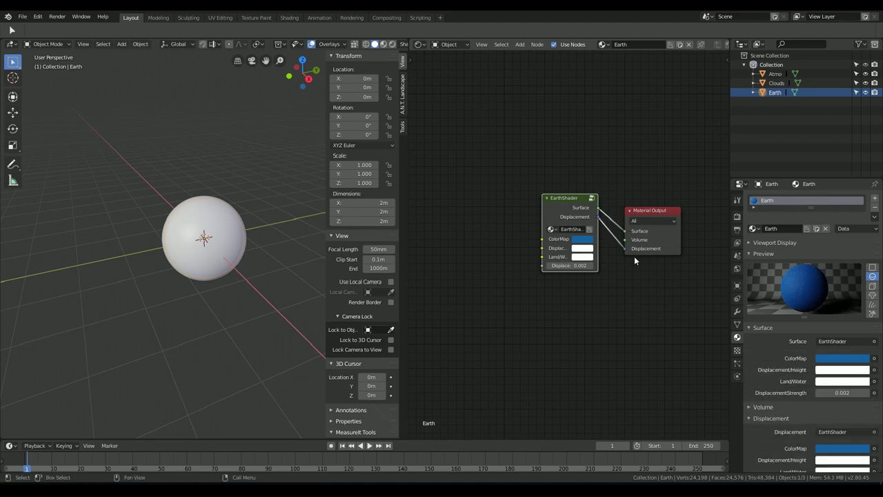
{"action": "key", "text": "shift+a"}
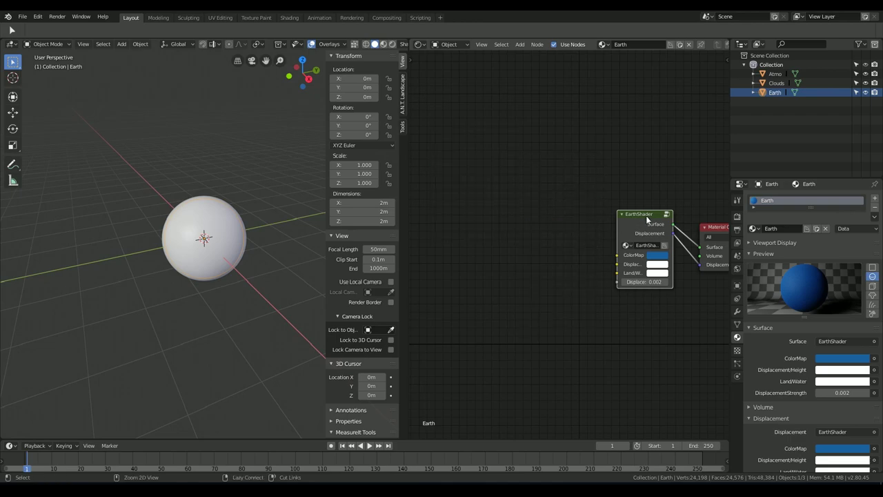
{"action": "key", "text": "ctrl+t"}
Step: Move the texture nodes left and load world.topo.bathy.200412.3x21600x10800.jpg into the ColorMap texture
{"action": "scroll", "coordinate": [486, 244], "scroll_direction": "down", "scroll_amount": 2}
{"action": "middle_click_drag", "start_coordinate": [487, 244], "coordinate": [610, 224]}
{"action": "left_click_drag", "start_coordinate": [563, 225], "coordinate": [501, 225]}
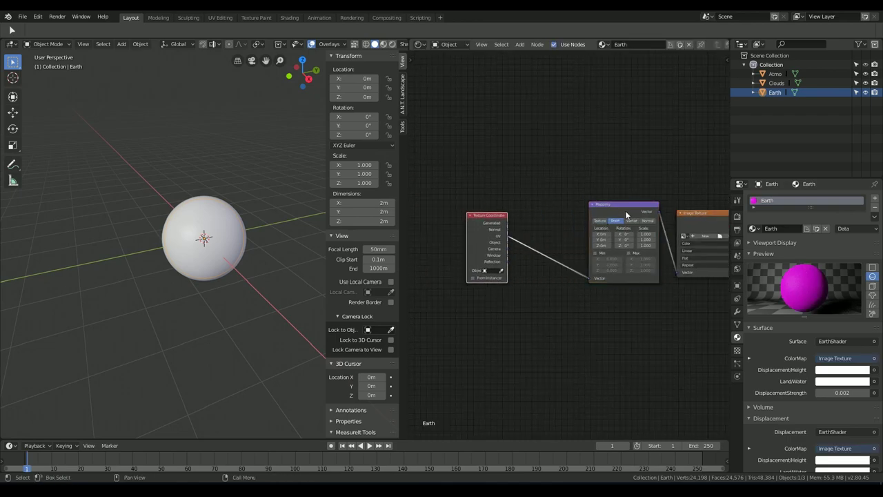
{"action": "left_click_drag", "start_coordinate": [626, 210], "coordinate": [550, 208]}
{"action": "left_click_drag", "start_coordinate": [700, 212], "coordinate": [611, 138]}
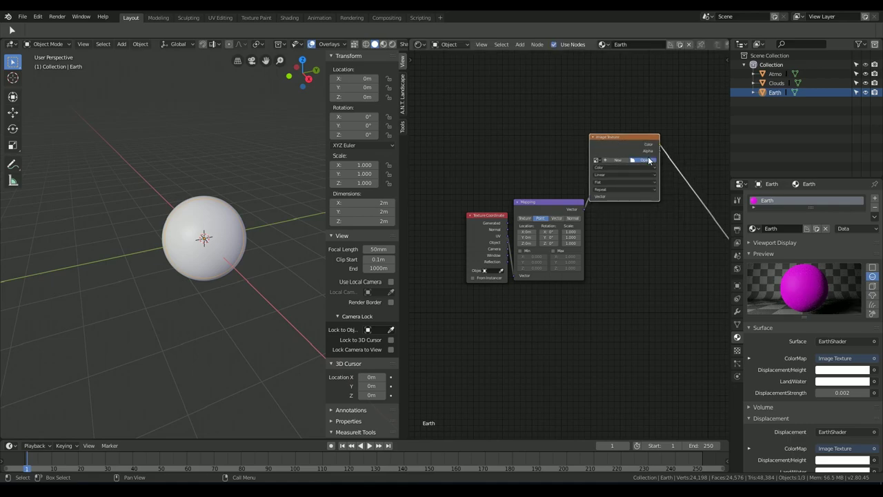
{"action": "left_click", "coordinate": [649, 161]}
{"action": "left_click", "coordinate": [426, 110]}
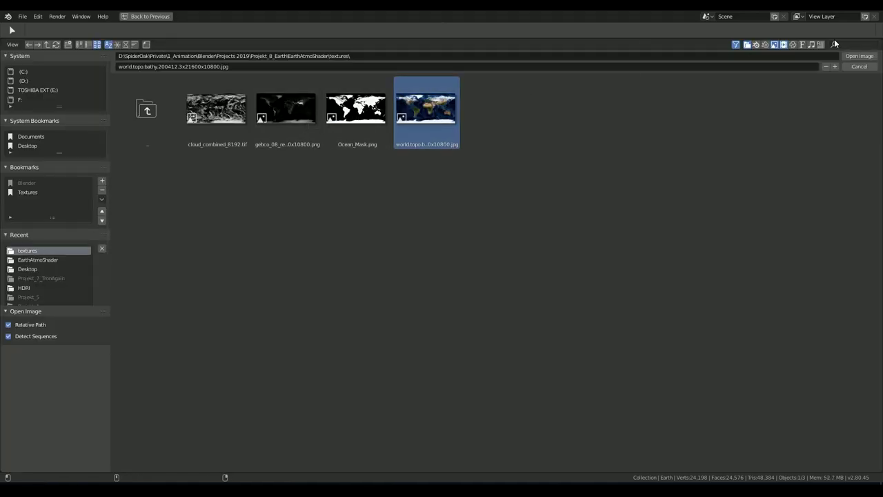
{"action": "left_click", "coordinate": [861, 58]}
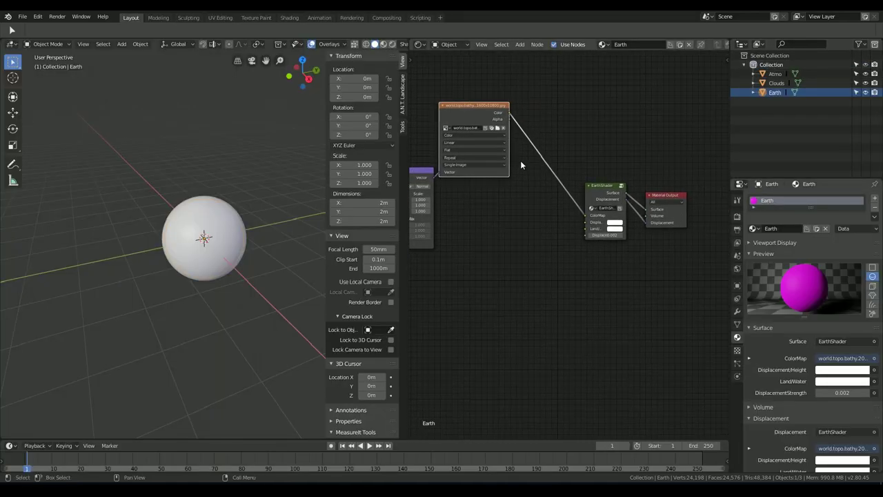
Step: Duplicate the image texture below, feed its Color into Displacement/Height, and browse for its image
{"action": "key", "text": "shift+d"}
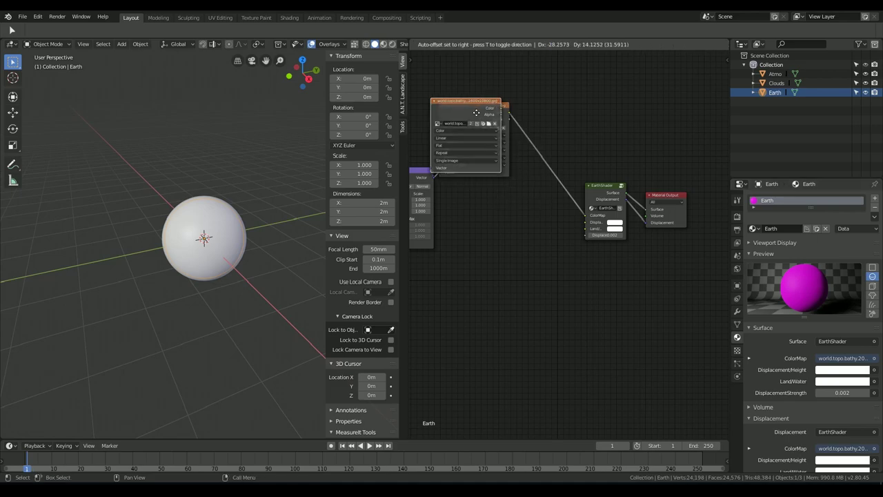
{"action": "left_click", "coordinate": [441, 182]}
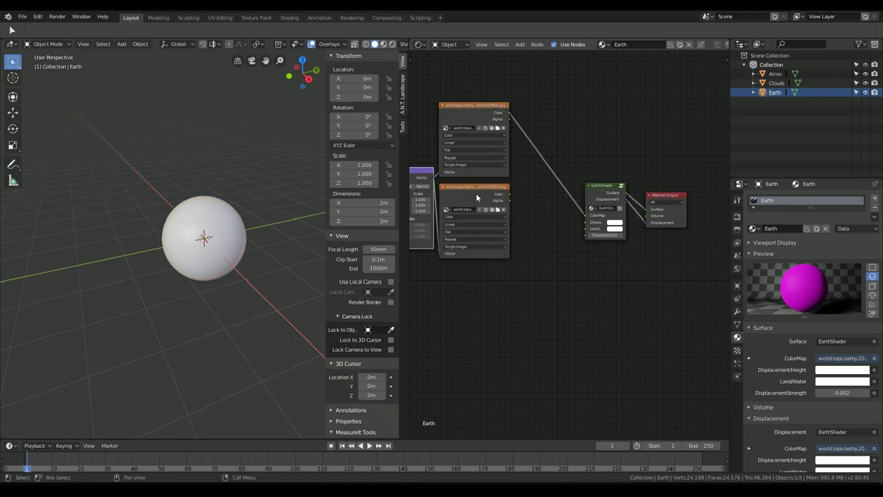
{"action": "left_click", "coordinate": [508, 200]}
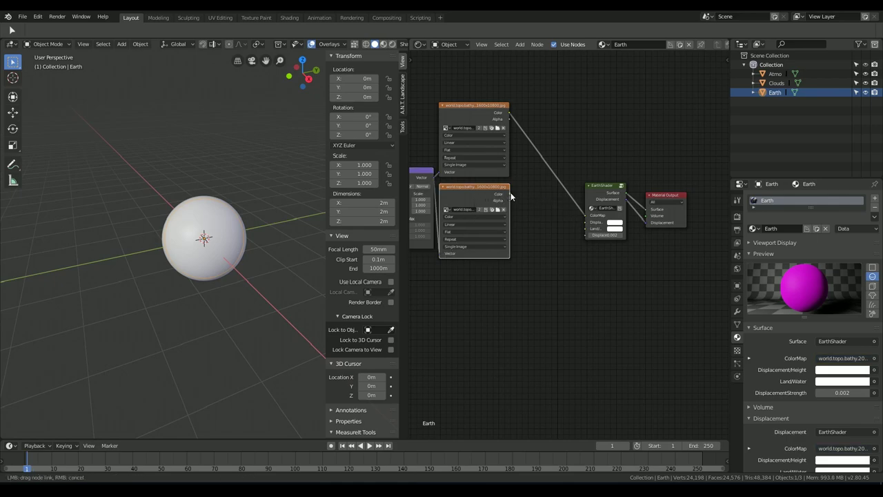
{"action": "left_click_drag", "start_coordinate": [511, 197], "coordinate": [584, 222]}
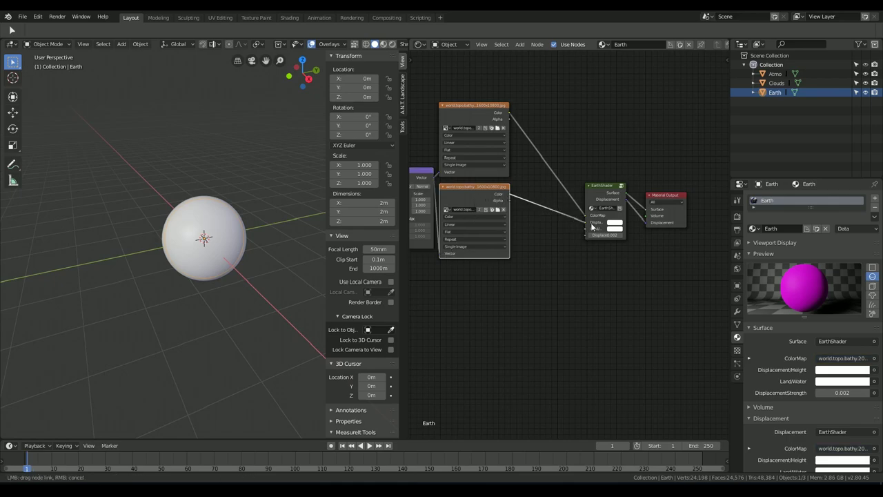
{"action": "left_click", "coordinate": [499, 210]}
Step: Load gebco_08_rev_elev_21600x10800.png into the lower texture and set it to Non-Color Data
{"action": "left_click", "coordinate": [97, 45]}
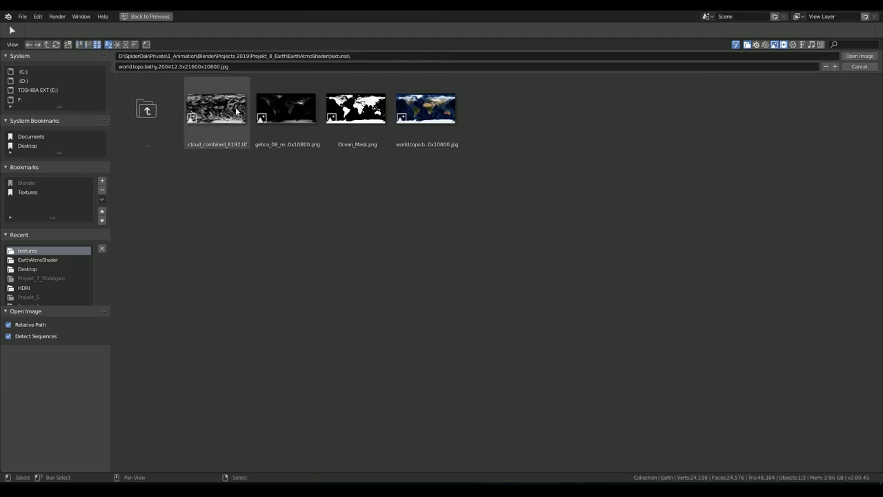
{"action": "left_click", "coordinate": [291, 119]}
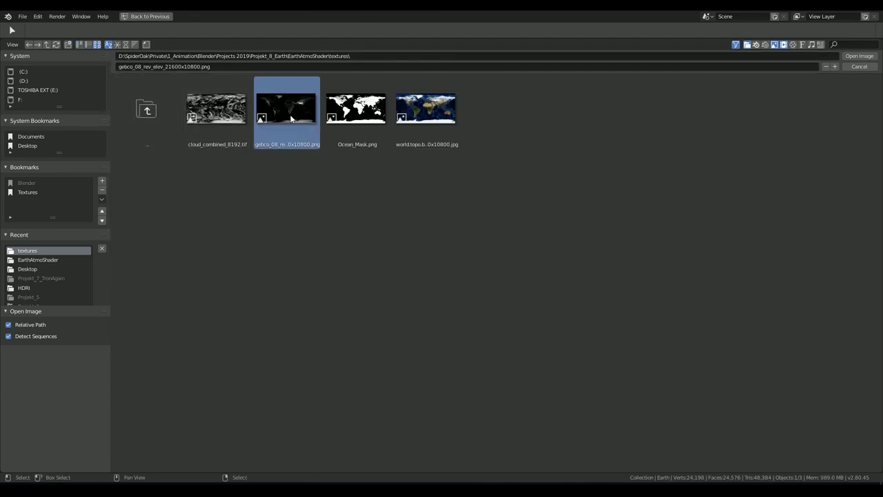
{"action": "left_click", "coordinate": [871, 58]}
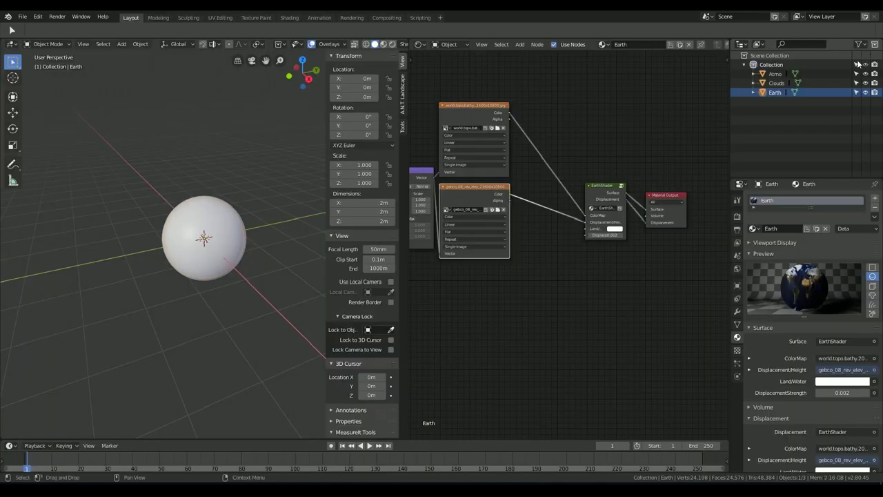
{"action": "scroll", "coordinate": [446, 231], "scroll_direction": "up", "scroll_amount": 2}
{"action": "middle_click_drag", "start_coordinate": [446, 231], "coordinate": [527, 228]}
{"action": "left_click", "coordinate": [506, 217]}
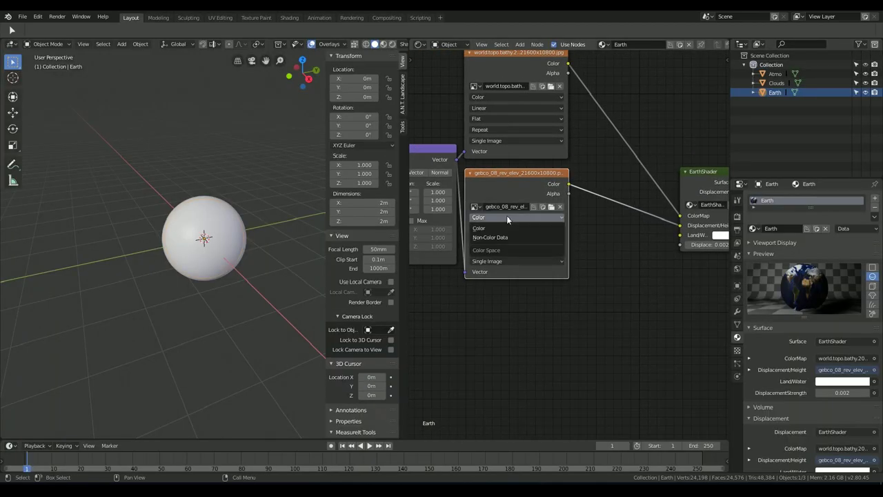
{"action": "left_click", "coordinate": [508, 238]}
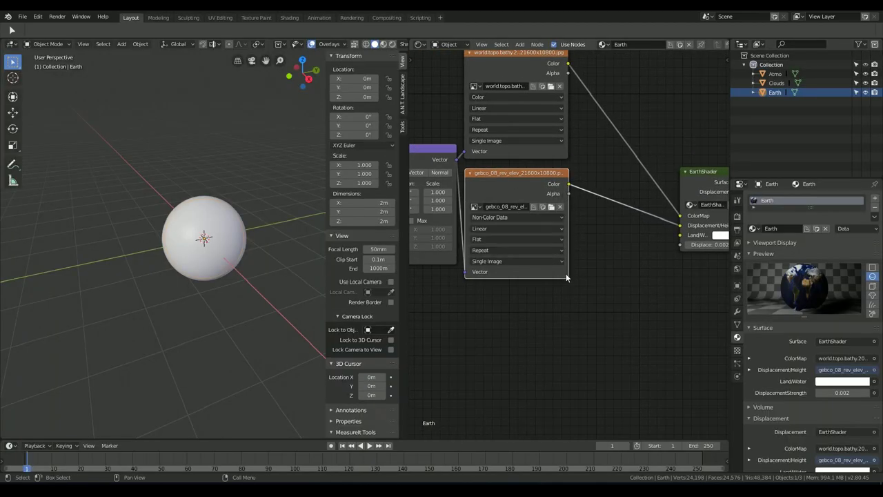
Step: Duplicate the gebco node, wire mapping and Color into LandWater, and load Ocean_Mask.png
{"action": "key", "text": "shift+d"}
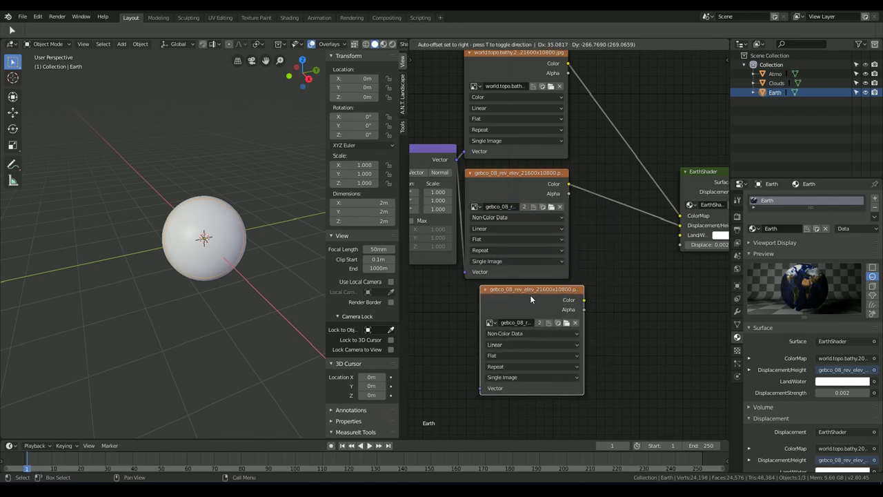
{"action": "left_click", "coordinate": [551, 452]}
{"action": "left_click_drag", "start_coordinate": [456, 159], "coordinate": [481, 388]}
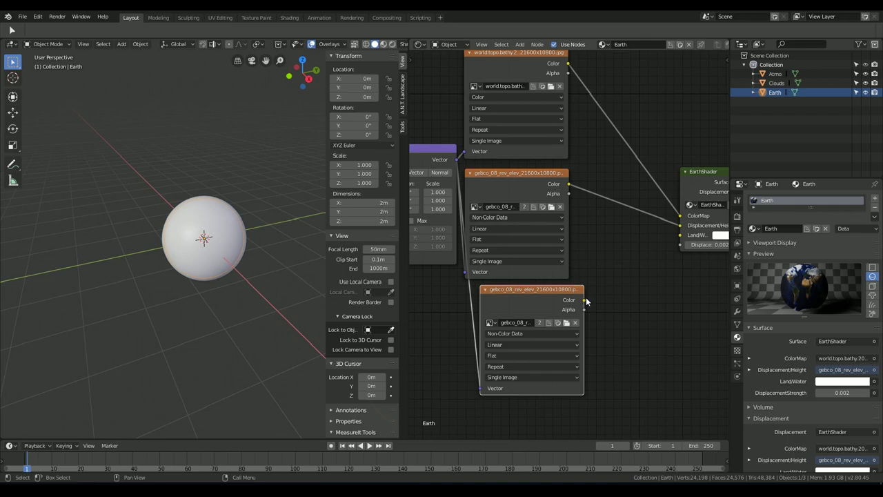
{"action": "left_click_drag", "start_coordinate": [586, 301], "coordinate": [679, 235]}
{"action": "left_click", "coordinate": [566, 323]}
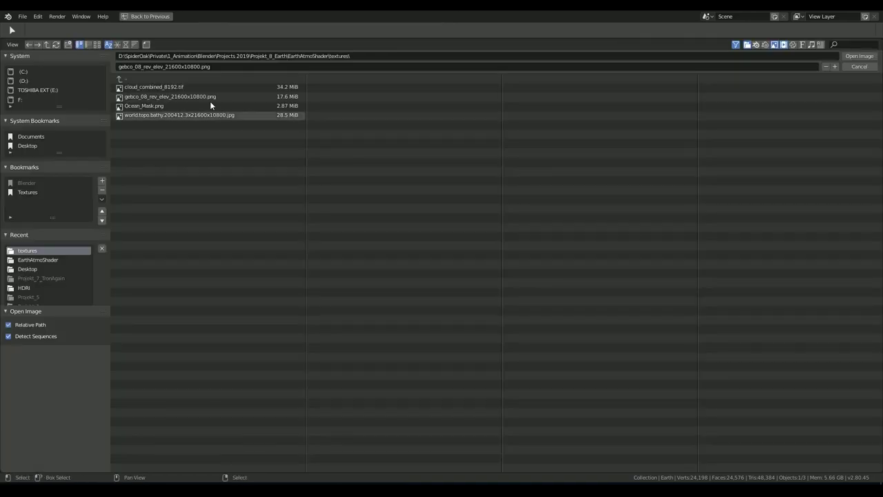
{"action": "left_click", "coordinate": [97, 45]}
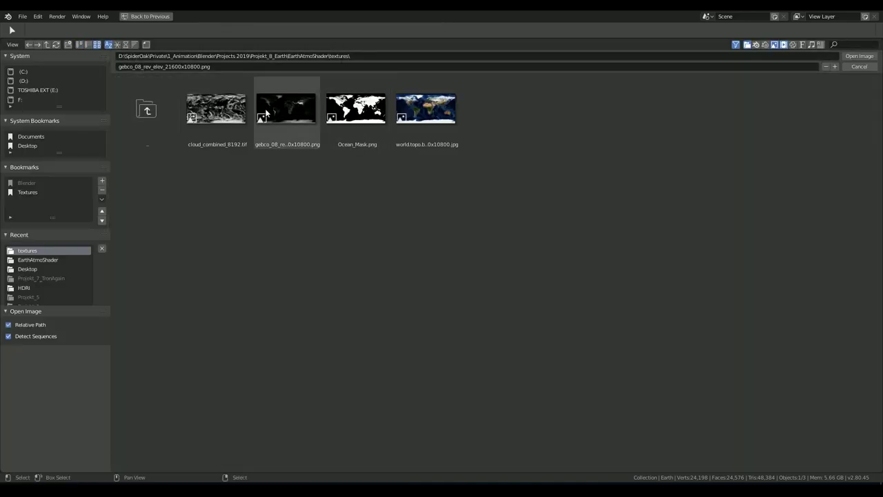
{"action": "left_click", "coordinate": [345, 115]}
{"action": "left_click", "coordinate": [859, 56]}
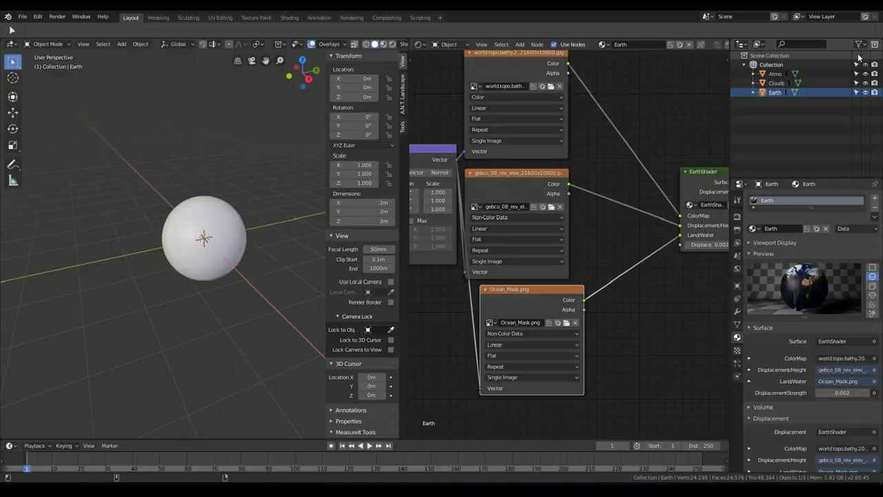
Step: Orbit and zoom in on the Earth sphere in the viewport and select it
{"action": "mouse_move", "coordinate": [224, 298]}
{"action": "middle_mouse_down"}
{"action": "mouse_move", "coordinate": [243, 264]}
{"action": "mouse_move", "coordinate": [145, 263]}
{"action": "middle_mouse_up"}
{"action": "scroll", "coordinate": [233, 265], "scroll_direction": "up", "scroll_amount": 3}
{"action": "scroll", "coordinate": [233, 265], "scroll_direction": "up", "scroll_amount": 1}
{"action": "left_click", "coordinate": [234, 265]}
{"action": "key", "text": "z"}
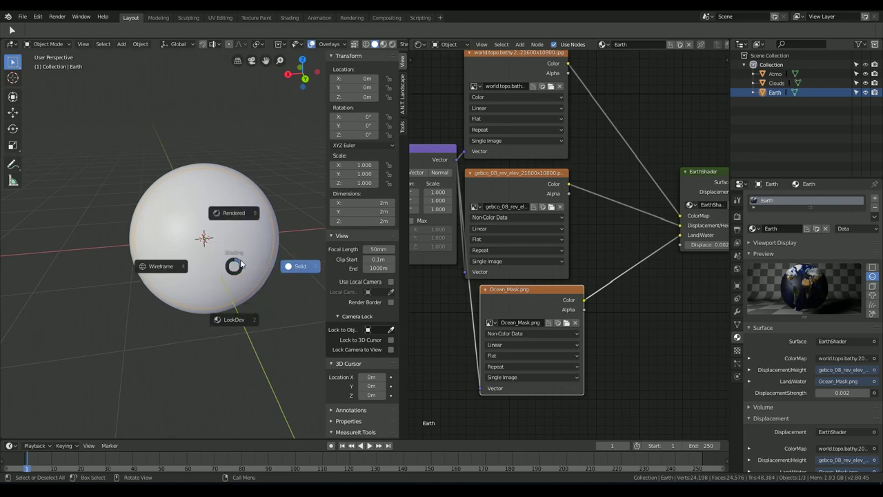
Step: Switch the viewport to a Rendered preview and confirm the render engine is Cycles
{"action": "left_click", "coordinate": [231, 206]}
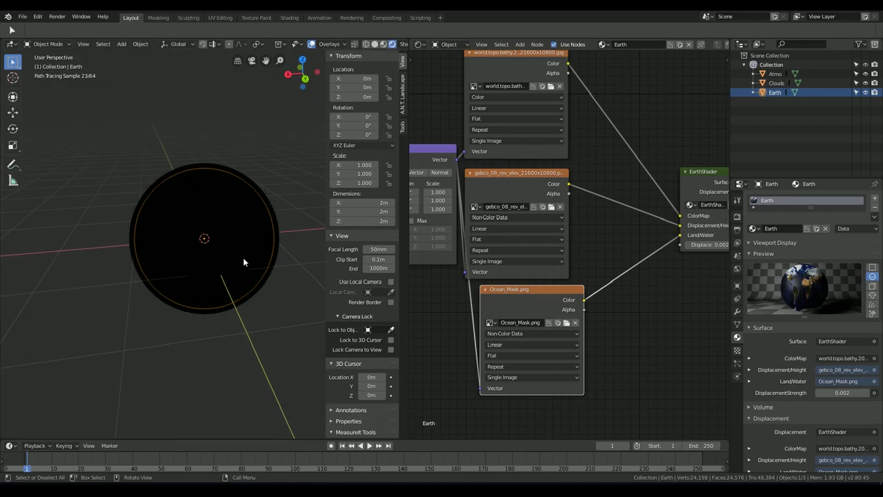
{"action": "mouse_move", "coordinate": [242, 257]}
{"action": "middle_mouse_down"}
{"action": "mouse_move", "coordinate": [182, 251]}
{"action": "mouse_move", "coordinate": [142, 269]}
{"action": "middle_mouse_up"}
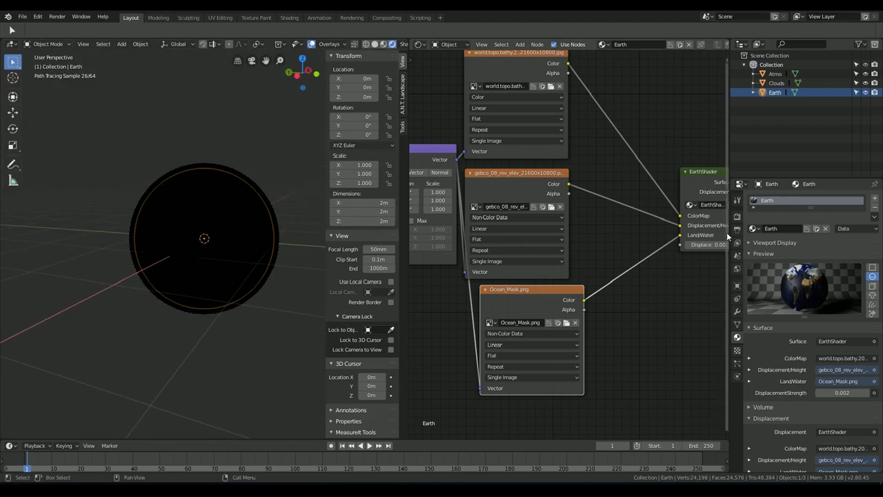
{"action": "left_click", "coordinate": [737, 217]}
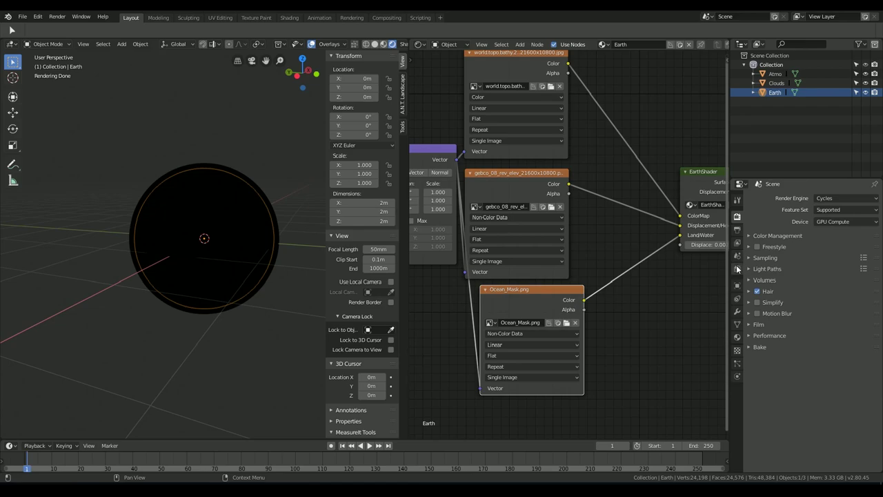
Step: Set the World background colour value to 0 for pure black
{"action": "left_click", "coordinate": [737, 268]}
{"action": "left_click", "coordinate": [856, 277]}
{"action": "left_click", "coordinate": [862, 207]}
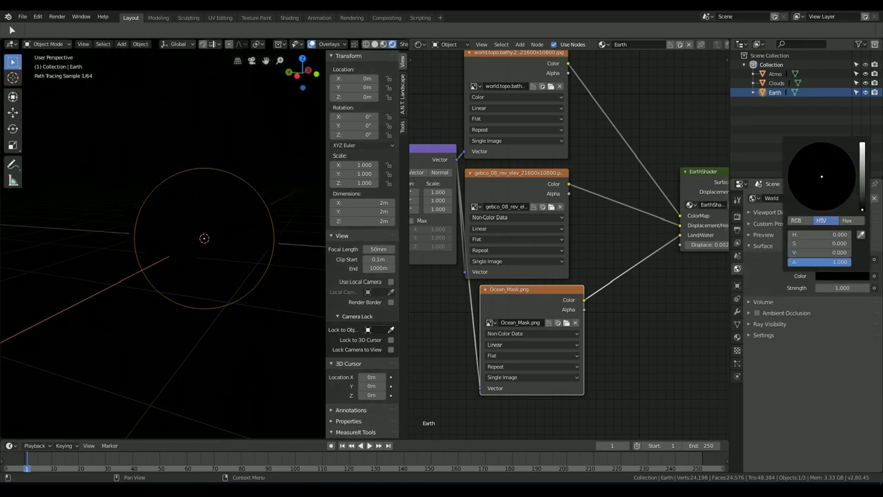
Step: Select the Atmo shell and frame all of its material nodes in the node editor
{"action": "right_click", "coordinate": [274, 258]}
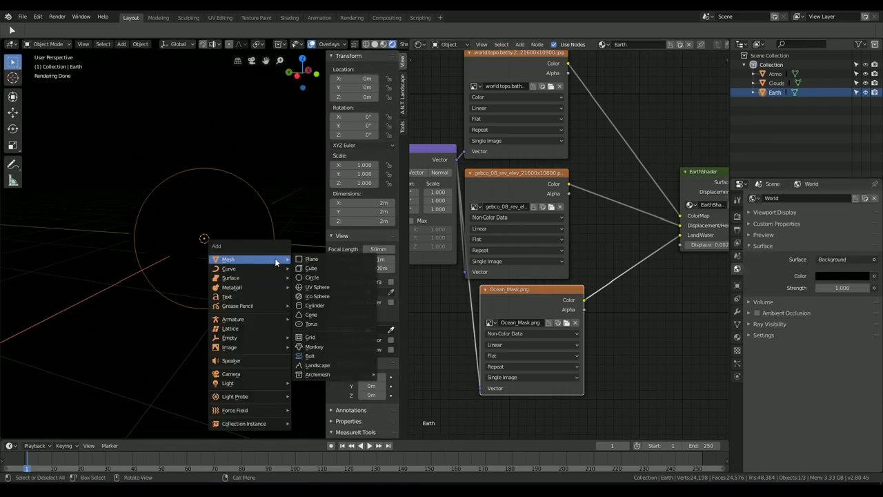
{"action": "left_click", "coordinate": [274, 204]}
{"action": "key", "text": "Home"}
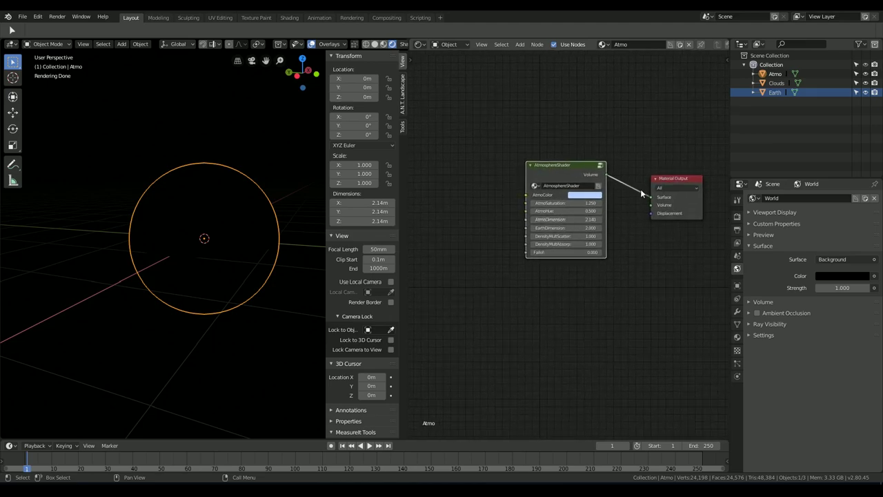
Step: Connect AtmosphereShader to the Volume output and add a Sun light rotated 76° on X
{"action": "left_click_drag", "start_coordinate": [654, 207], "coordinate": [655, 207]}
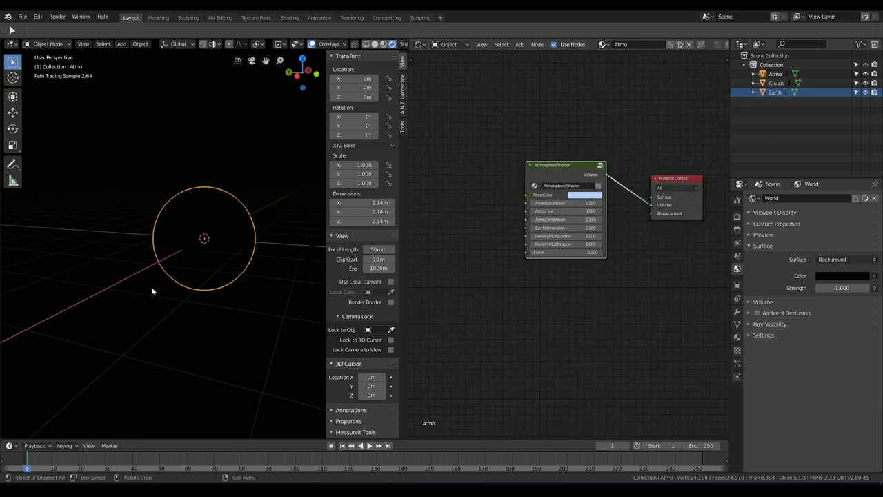
{"action": "middle_click_drag", "start_coordinate": [152, 286], "coordinate": [259, 288]}
{"action": "key", "text": "shift+a"}
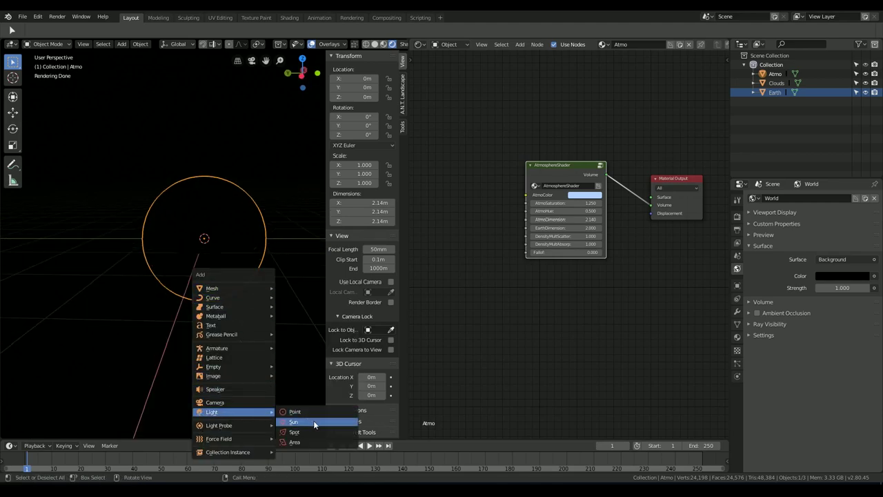
{"action": "left_click", "coordinate": [294, 421]}
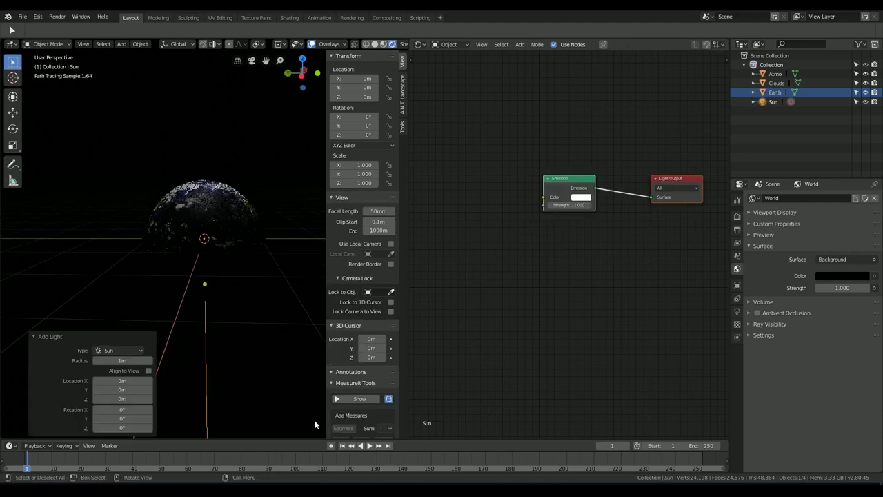
{"action": "left_click", "coordinate": [127, 412]}
{"action": "type", "text": "76"}
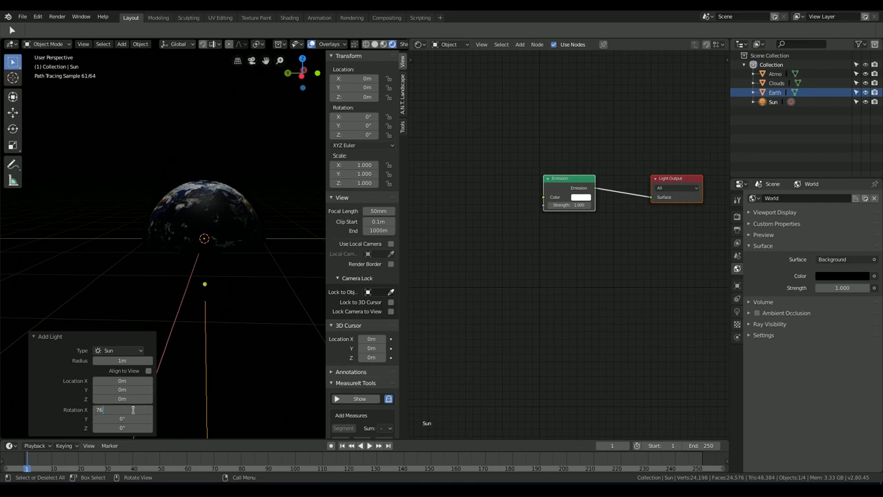
{"action": "key", "text": "Return"}
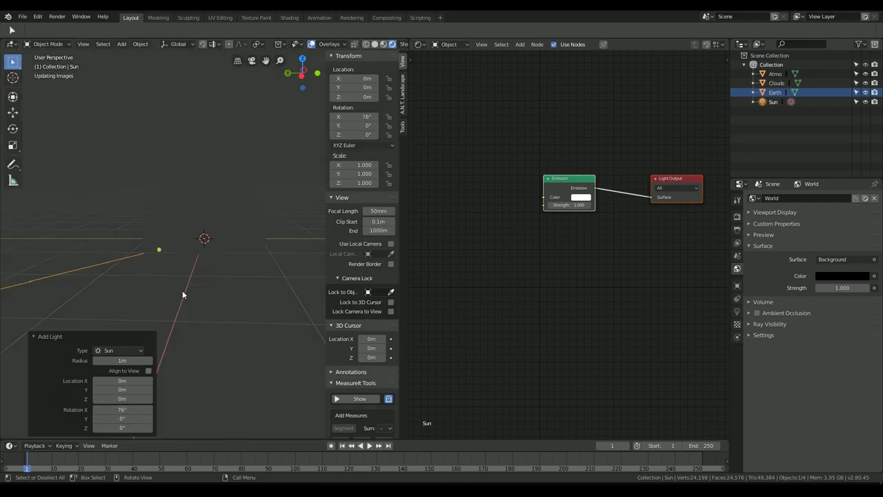
Step: Give the sun a size of 0.05 m and a strength of 10
{"action": "left_click", "coordinate": [737, 313]}
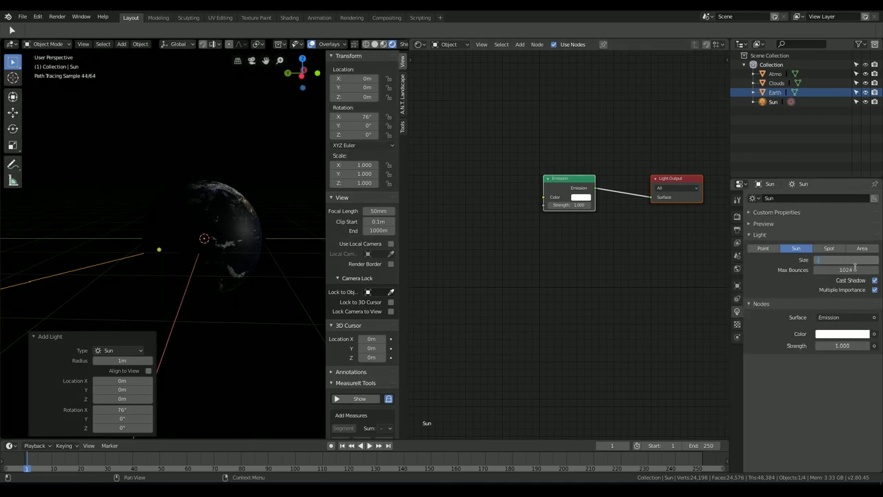
{"action": "type", "text": "0.05"}
{"action": "key", "text": "Return"}
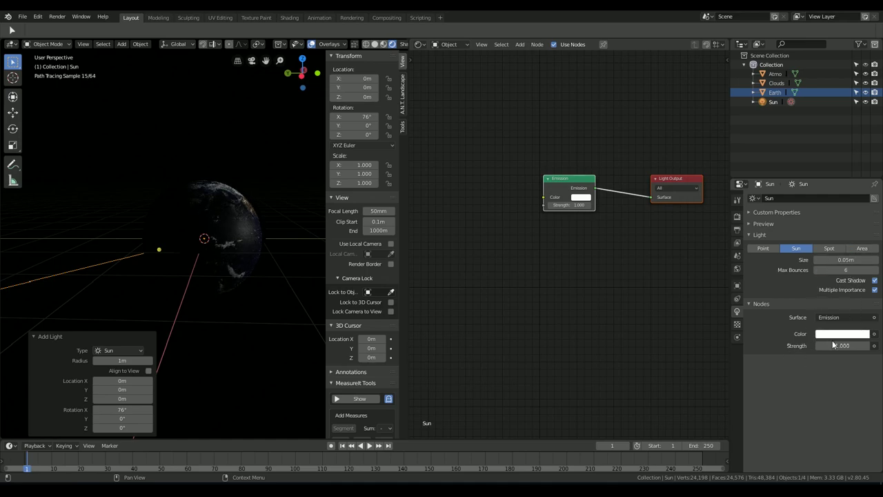
{"action": "type", "text": "0"}
{"action": "key", "text": "Return"}
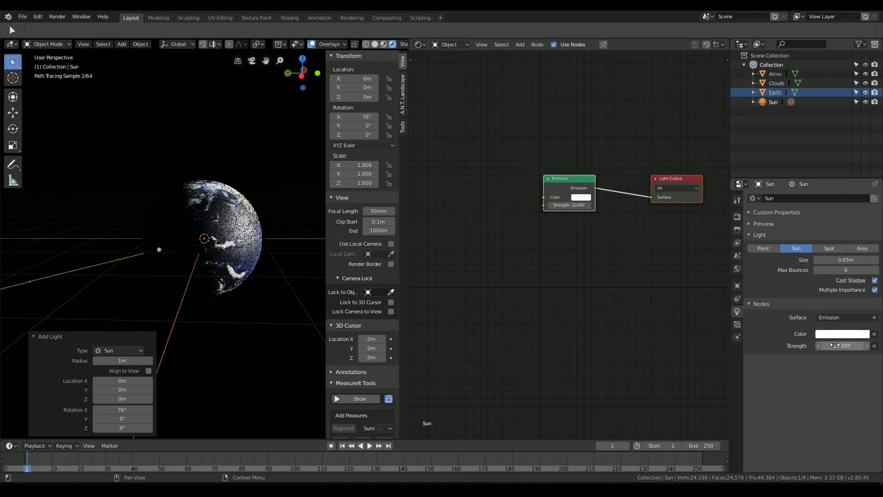
{"action": "middle_click_drag", "start_coordinate": [274, 269], "coordinate": [277, 196]}
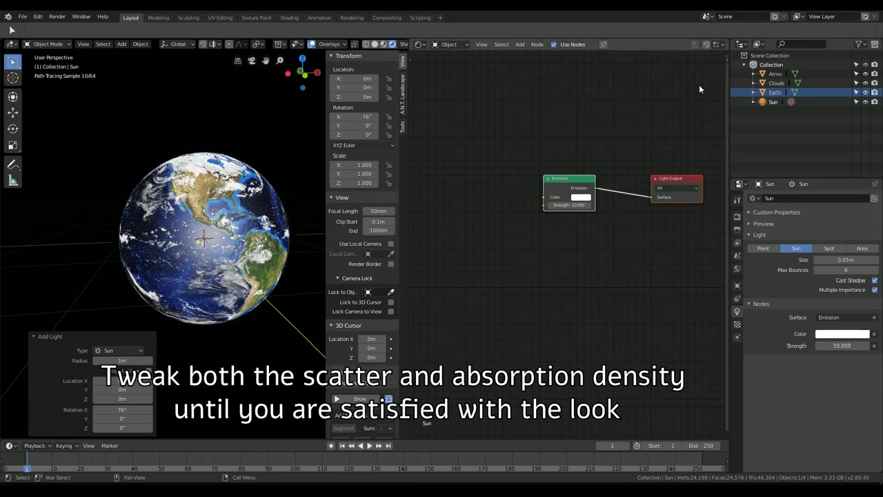
Step: On Atmo's AtmosphereShader, enter 30 for both DensityMultScatter and DensityMultAbsorp
{"action": "left_click", "coordinate": [774, 75]}
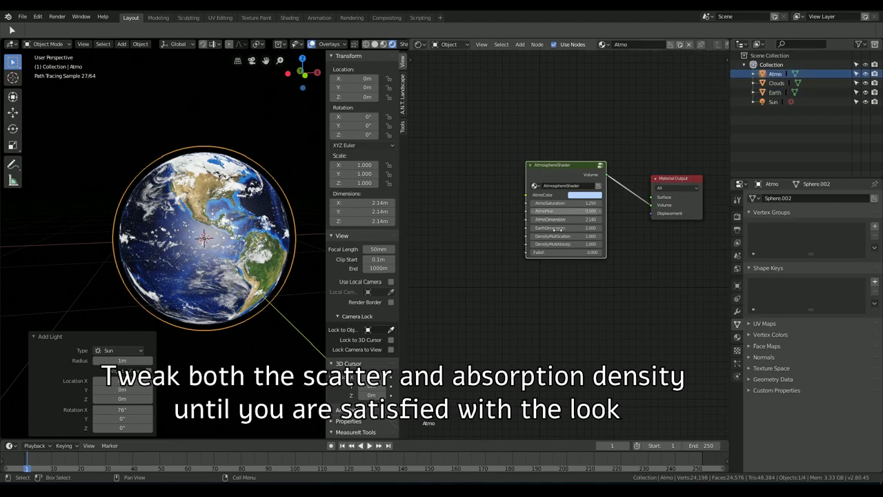
{"action": "scroll", "coordinate": [447, 290], "scroll_direction": "up", "scroll_amount": 2}
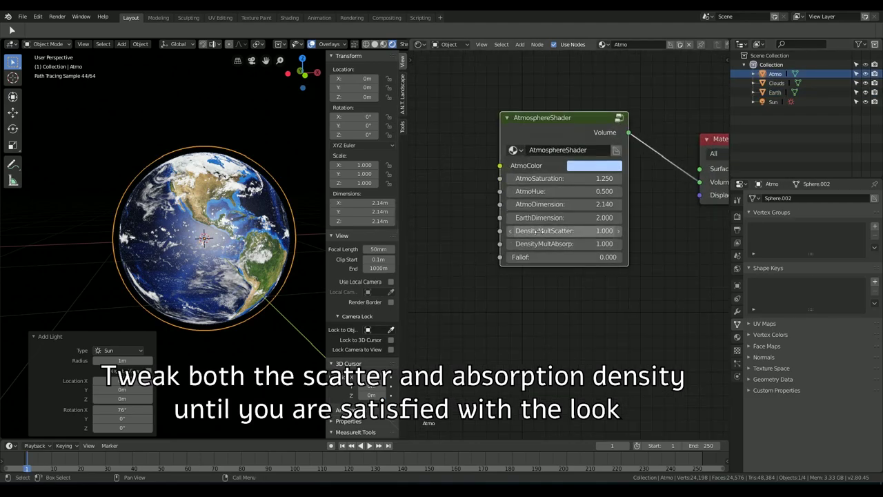
{"action": "left_click_drag", "start_coordinate": [540, 230], "coordinate": [579, 231]}
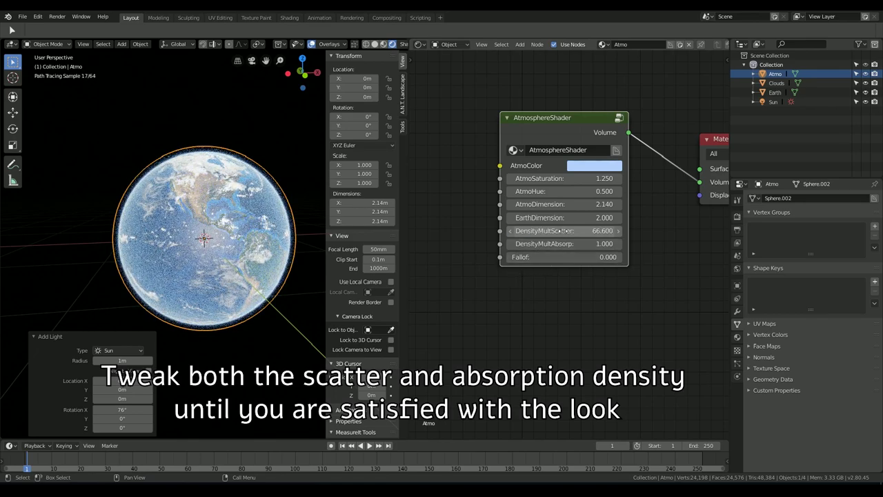
{"action": "left_click_drag", "start_coordinate": [564, 232], "coordinate": [538, 232]}
{"action": "left_click", "coordinate": [564, 232]}
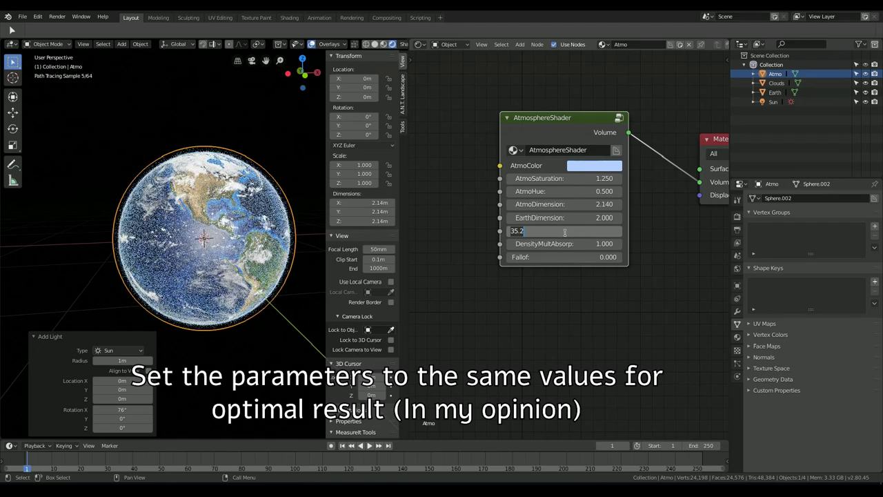
{"action": "key", "text": "Return"}
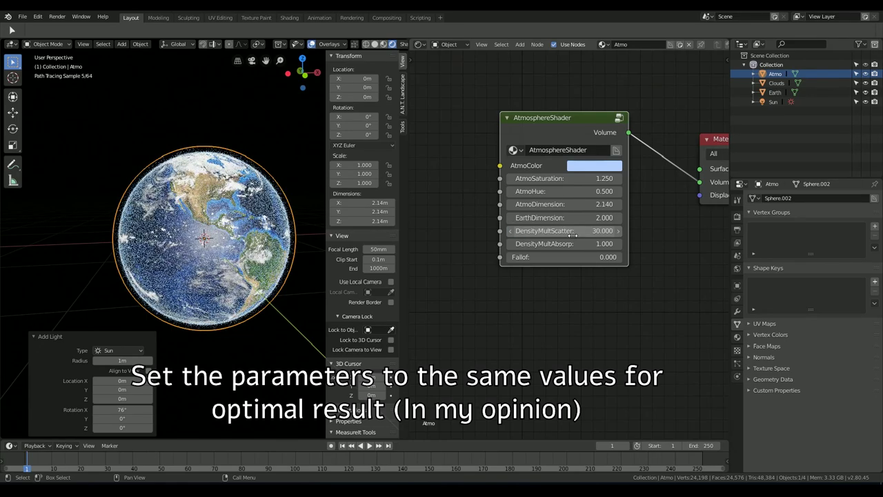
{"action": "type", "text": "30"}
{"action": "key", "text": "Return"}
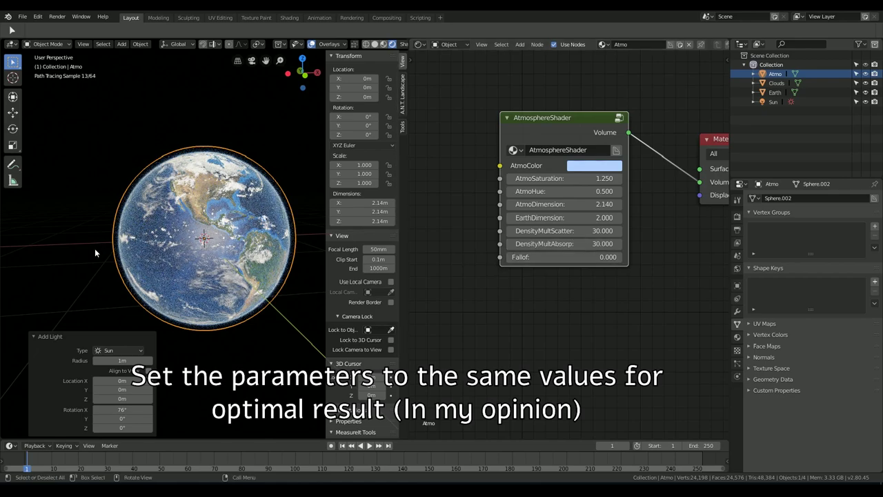
{"action": "middle_click_drag", "start_coordinate": [100, 267], "coordinate": [165, 292]}
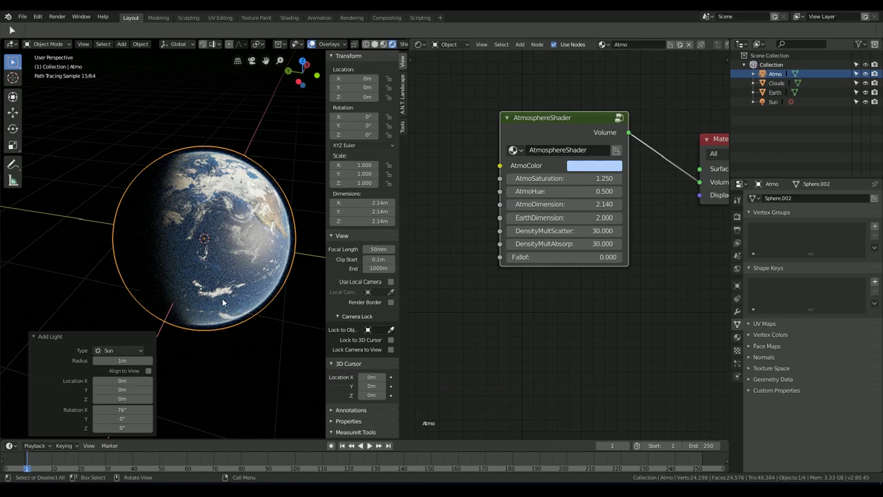
{"action": "middle_click_drag", "start_coordinate": [230, 298], "coordinate": [273, 273]}
{"action": "scroll", "coordinate": [238, 275], "scroll_direction": "up", "scroll_amount": 2}
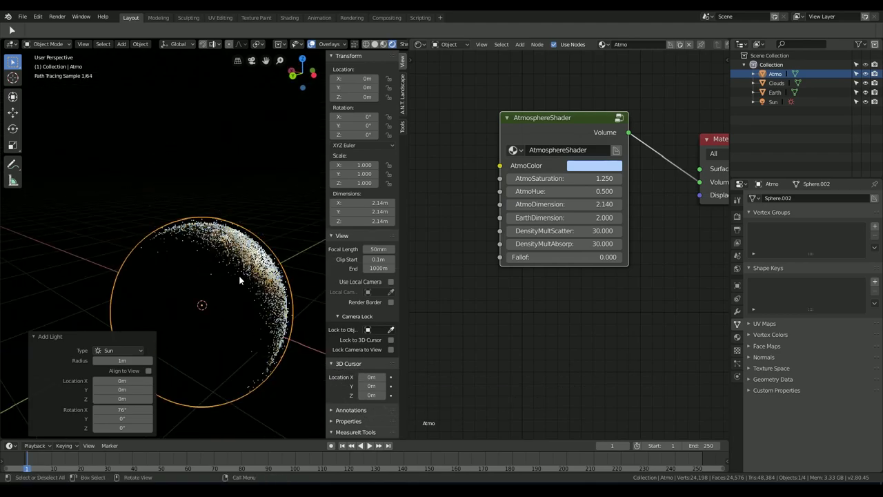
{"action": "scroll", "coordinate": [221, 268], "scroll_direction": "up", "scroll_amount": 3}
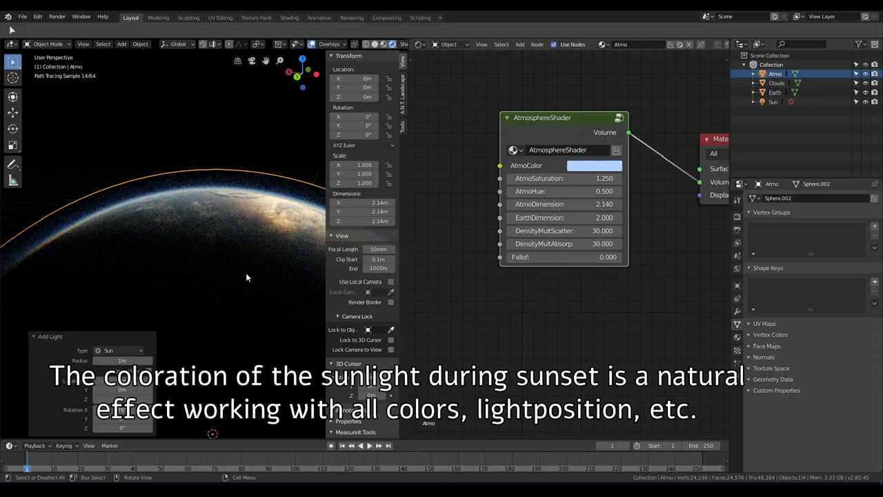
{"action": "middle_click_drag", "start_coordinate": [187, 275], "coordinate": [195, 243]}
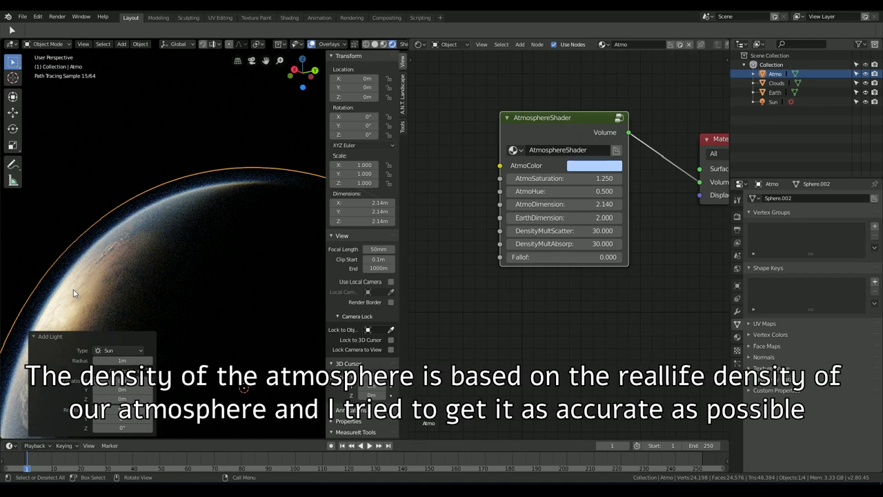
{"action": "left_click", "coordinate": [53, 337]}
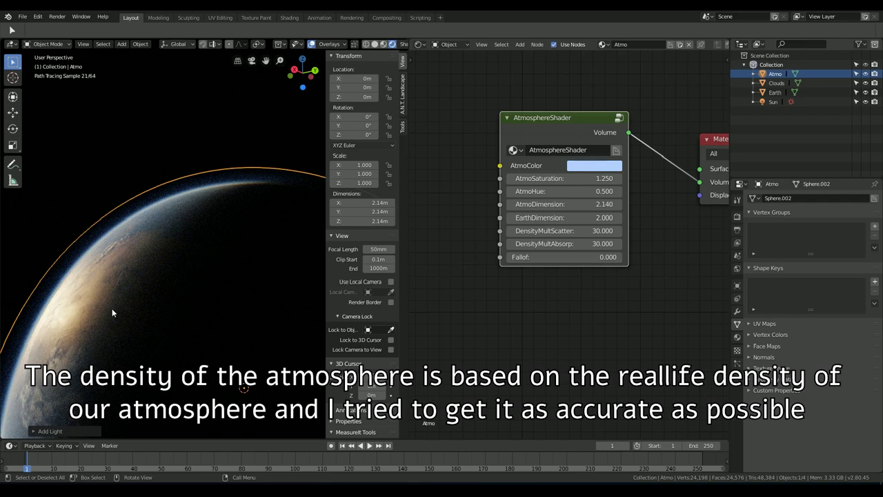
{"action": "scroll", "coordinate": [108, 352], "scroll_direction": "down", "scroll_amount": 4}
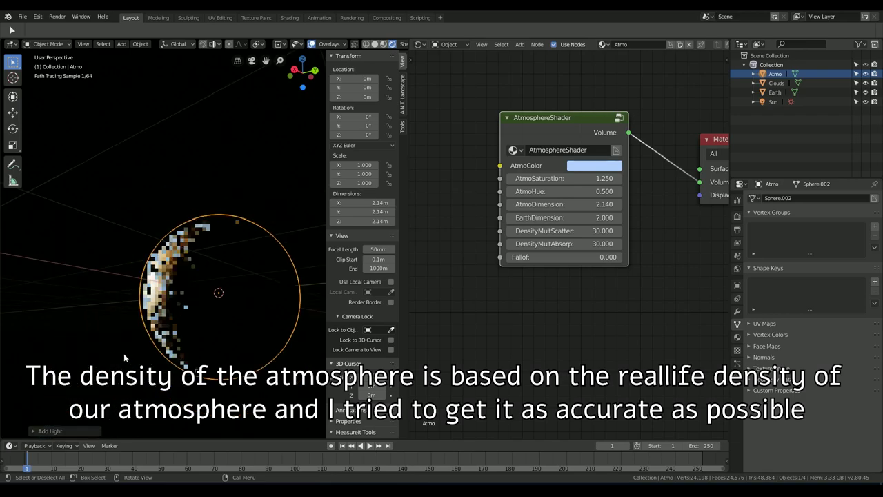
{"action": "scroll", "coordinate": [123, 353], "scroll_direction": "down", "scroll_amount": 3}
{"action": "scroll", "coordinate": [123, 353], "scroll_direction": "down", "scroll_amount": 3}
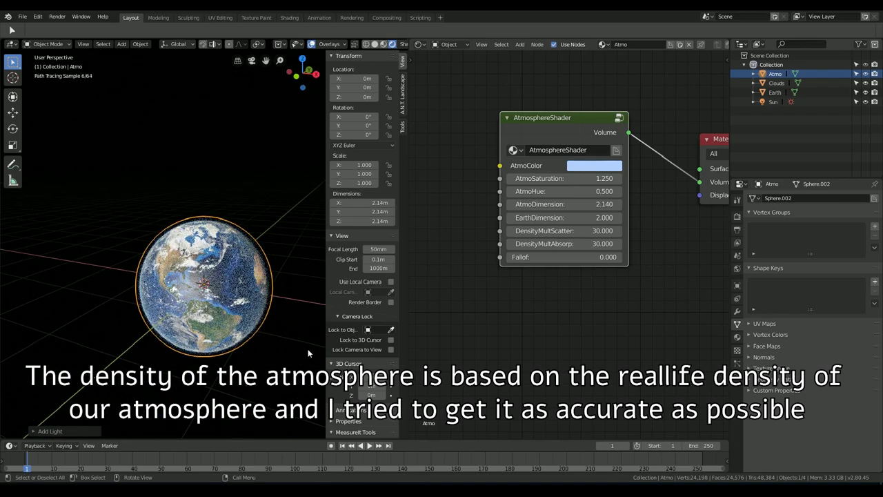
{"action": "mouse_move", "coordinate": [254, 384]}
{"action": "middle_mouse_down"}
{"action": "mouse_move", "coordinate": [204, 313]}
{"action": "mouse_move", "coordinate": [232, 315]}
{"action": "middle_mouse_up"}
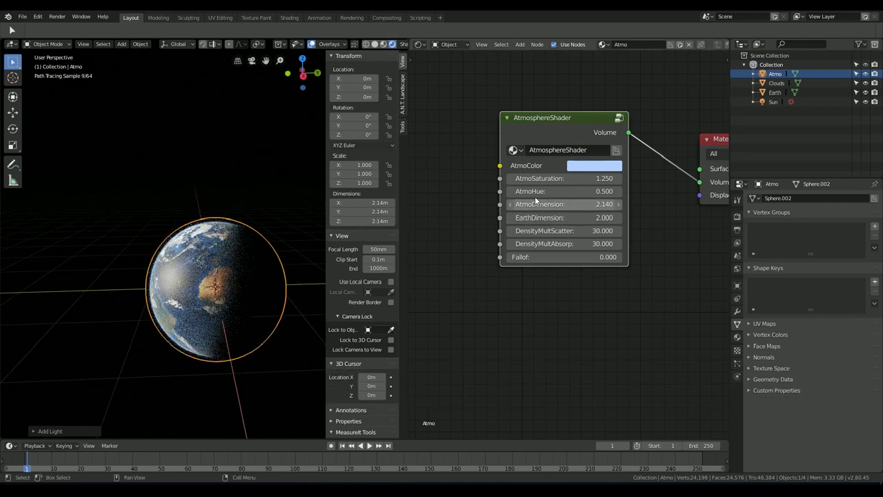
{"action": "left_click", "coordinate": [552, 178]}
{"action": "type", "text": "2"}
{"action": "key", "text": "Return"}
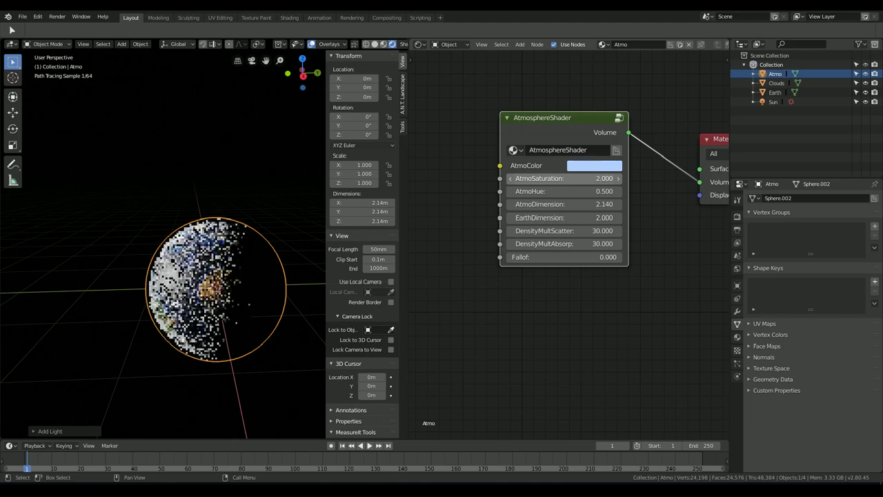
{"action": "key", "text": "ctrl+z"}
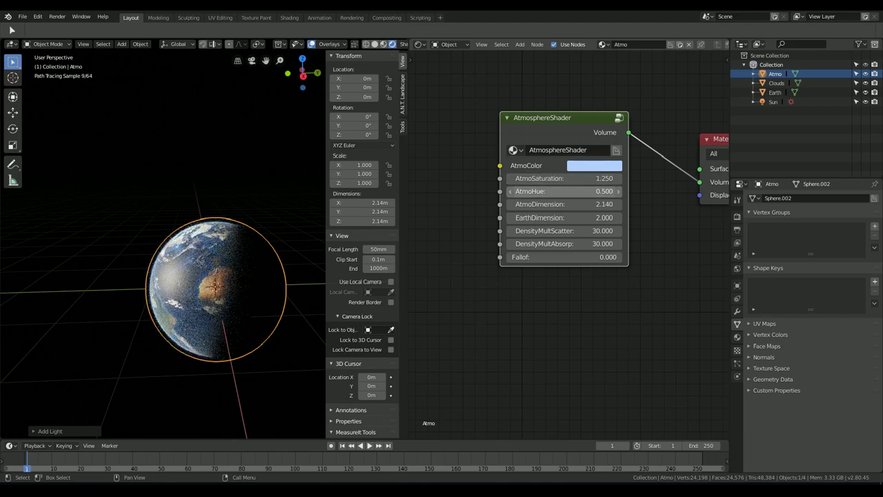
{"action": "key", "text": "ctrl+z"}
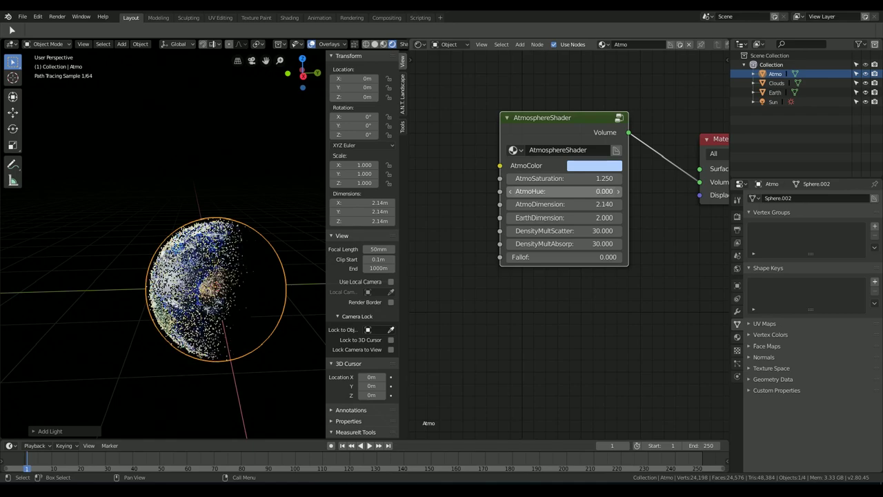
{"action": "key", "text": "ctrl+z"}
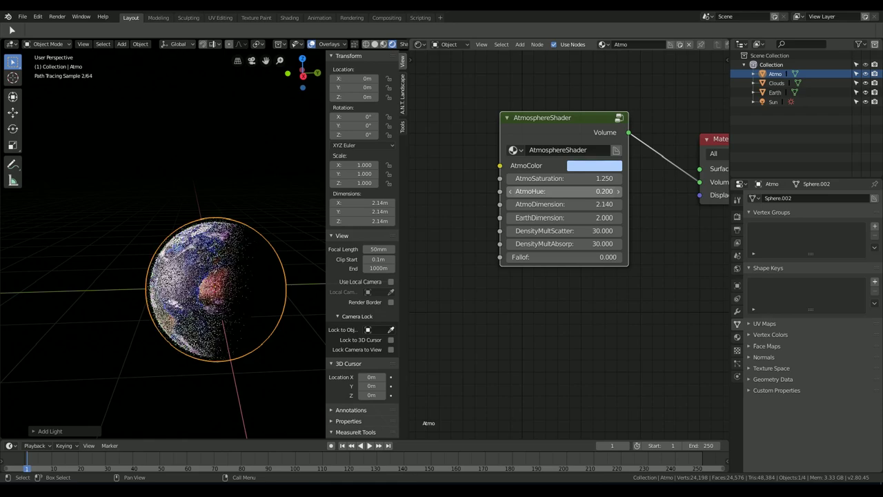
{"action": "left_click_drag", "start_coordinate": [579, 191], "coordinate": [579, 192]}
{"action": "type", "text": "0.500"}
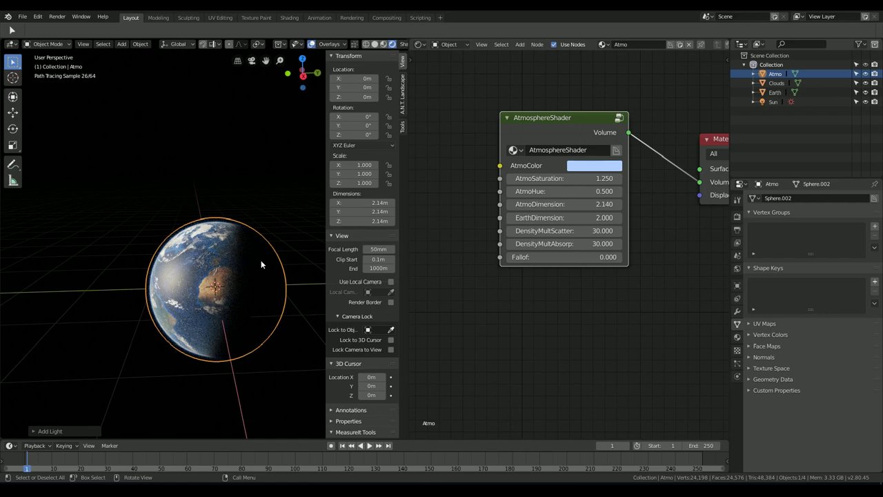
Step: Add a camera and align it to a close view of Earth's edge with Ctrl+Alt+Numpad0
{"action": "key", "text": "shift+a"}
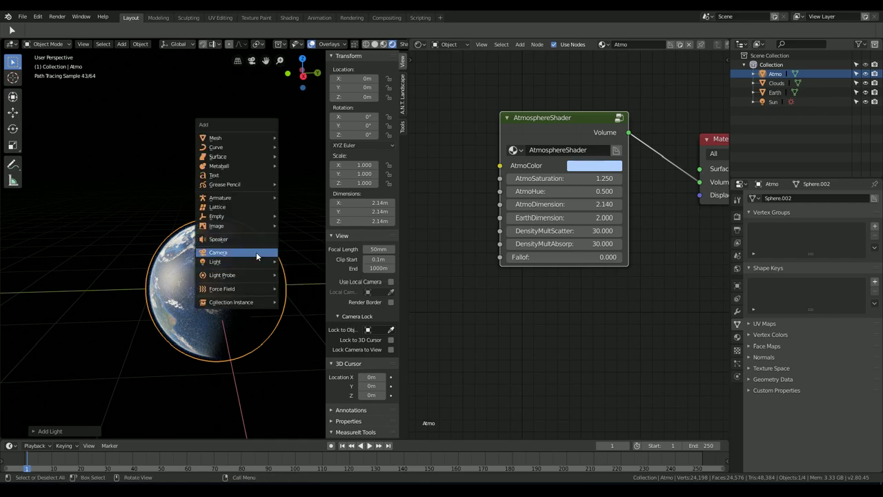
{"action": "left_click", "coordinate": [256, 252]}
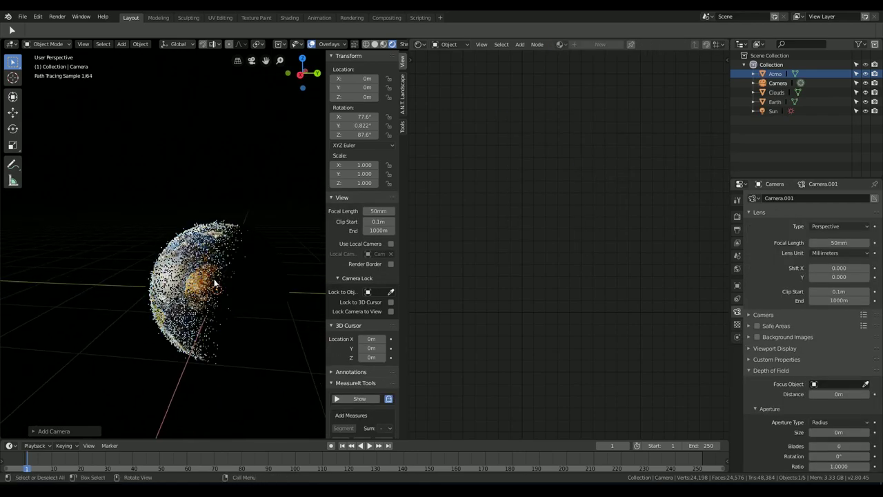
{"action": "middle_click_drag", "start_coordinate": [214, 283], "coordinate": [231, 285]}
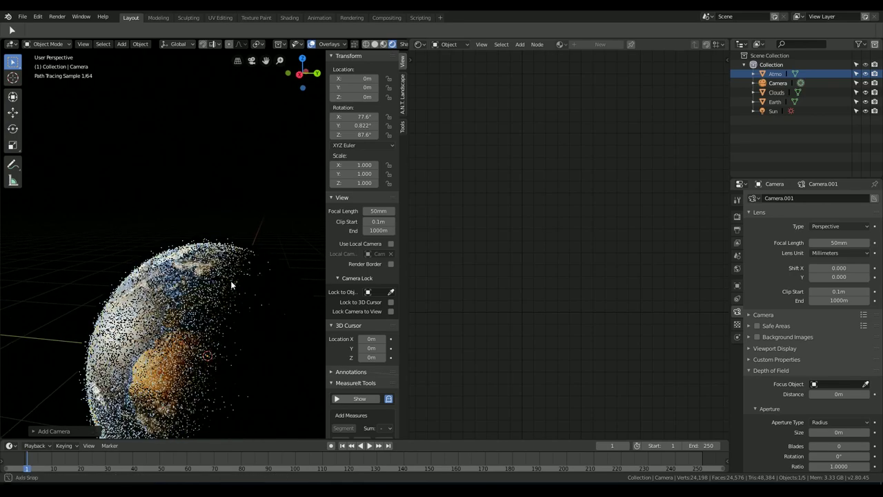
{"action": "middle_click_drag", "start_coordinate": [232, 284], "coordinate": [231, 288]}
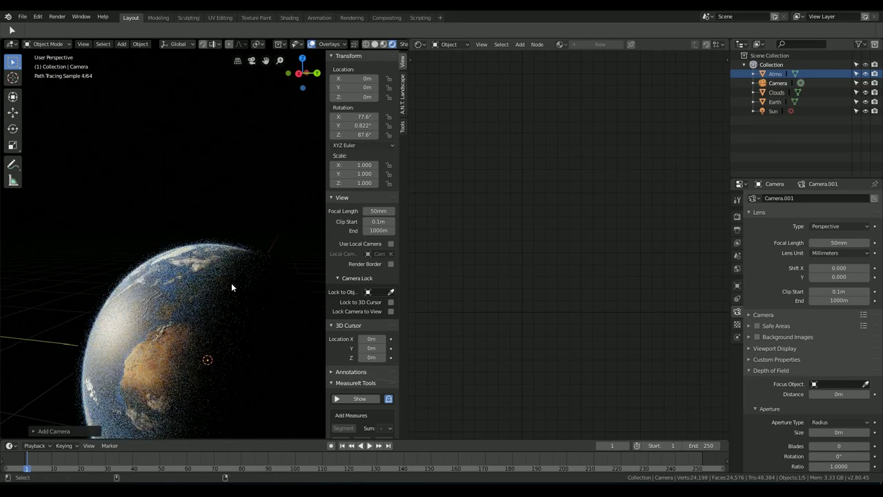
{"action": "key", "text": "ctrl+alt+KP_0"}
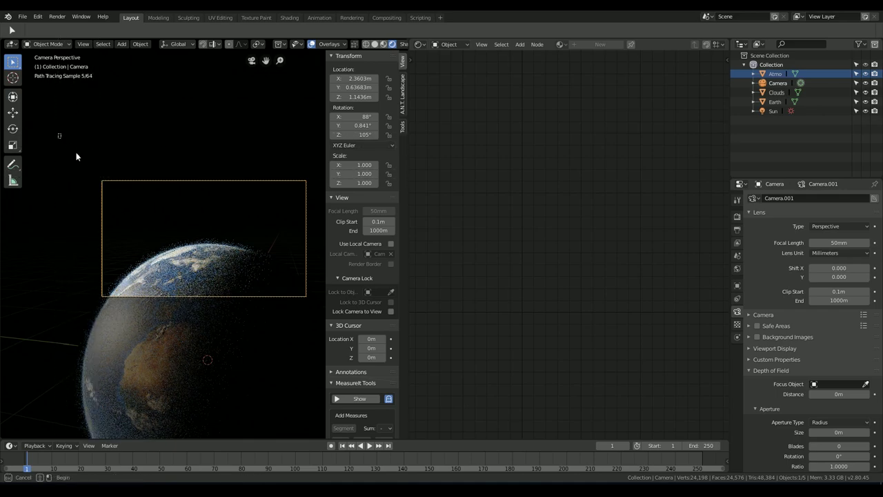
Step: Refine the camera's position and rotation on Earth's curved edge, then switch to solid shading
{"action": "scroll", "coordinate": [243, 276], "scroll_direction": "up", "scroll_amount": 2}
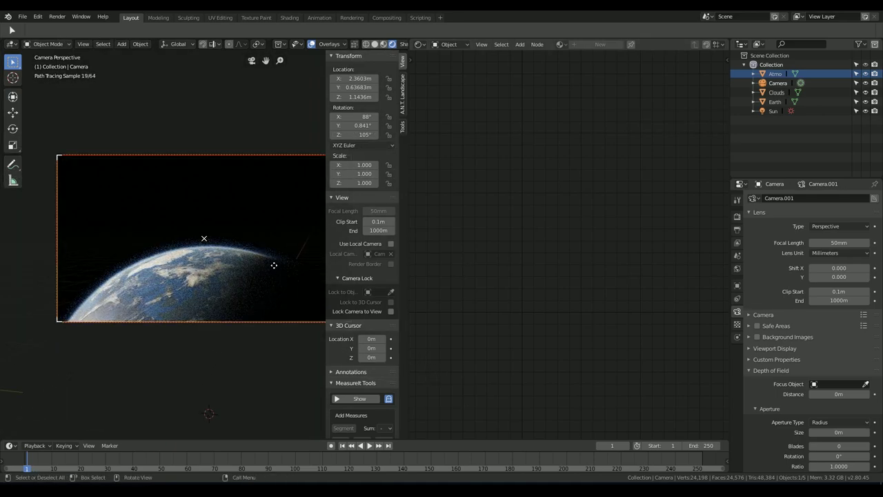
{"action": "left_click", "coordinate": [260, 284]}
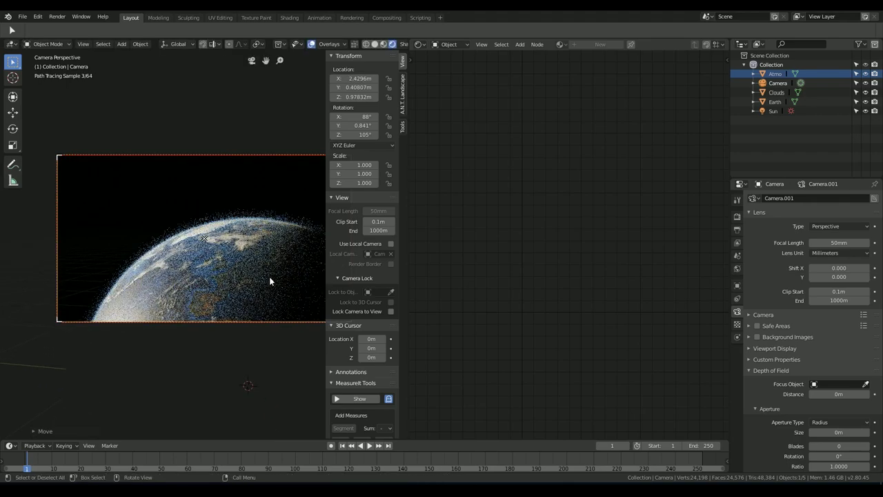
{"action": "scroll", "coordinate": [269, 279], "scroll_direction": "down", "scroll_amount": 2}
{"action": "key", "text": "r"}
{"action": "key", "text": "r"}
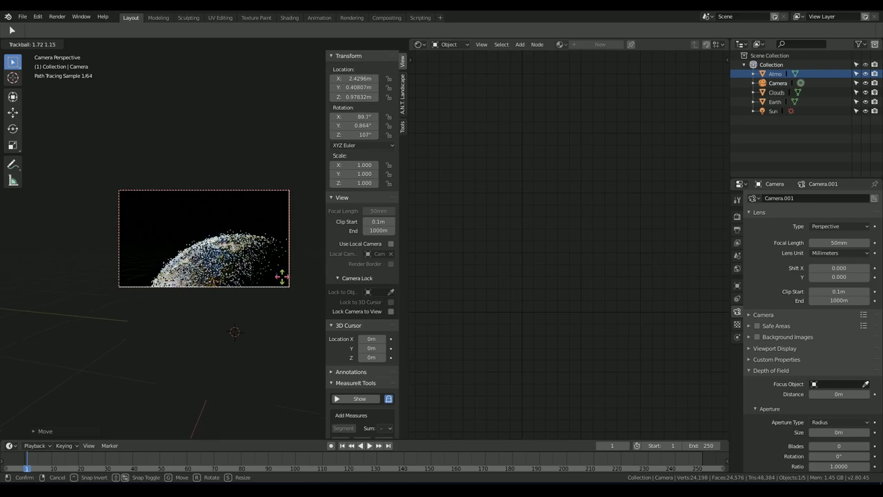
{"action": "left_click", "coordinate": [281, 276]}
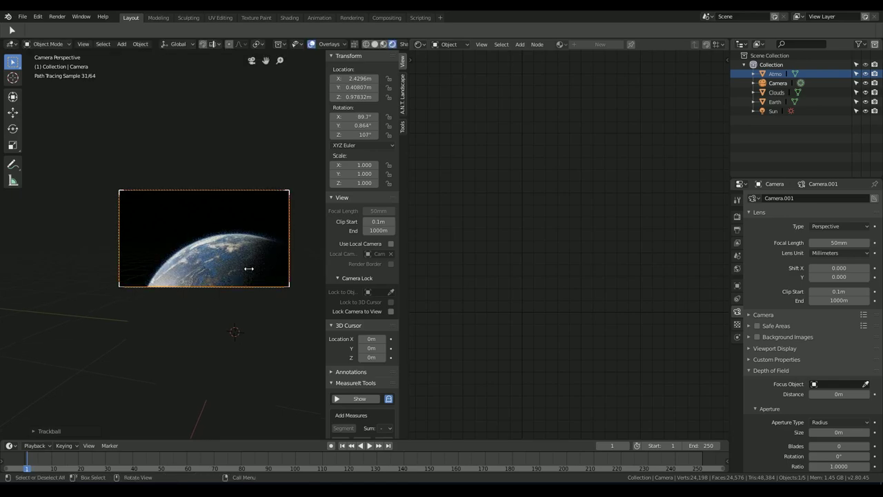
{"action": "key", "text": "z"}
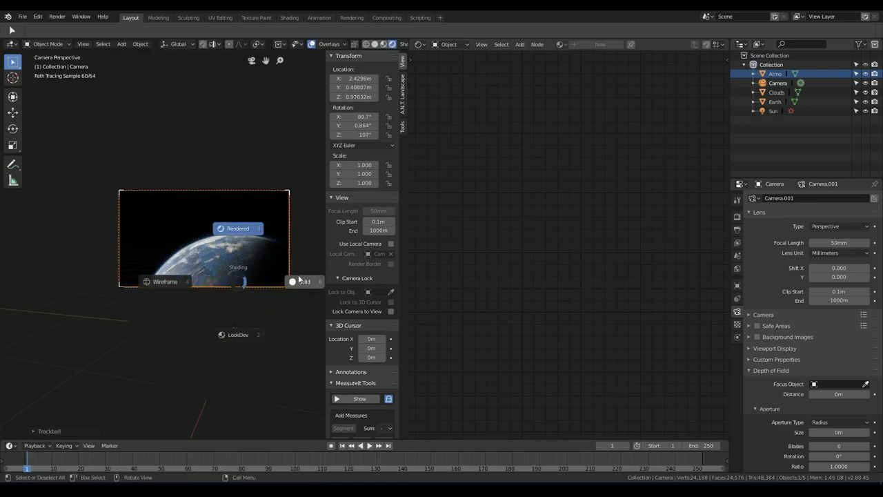
{"action": "left_click", "coordinate": [298, 276]}
Step: Render the camera's view of Earth's sunlit edge in Cycles with F12
{"action": "key", "text": "F12"}
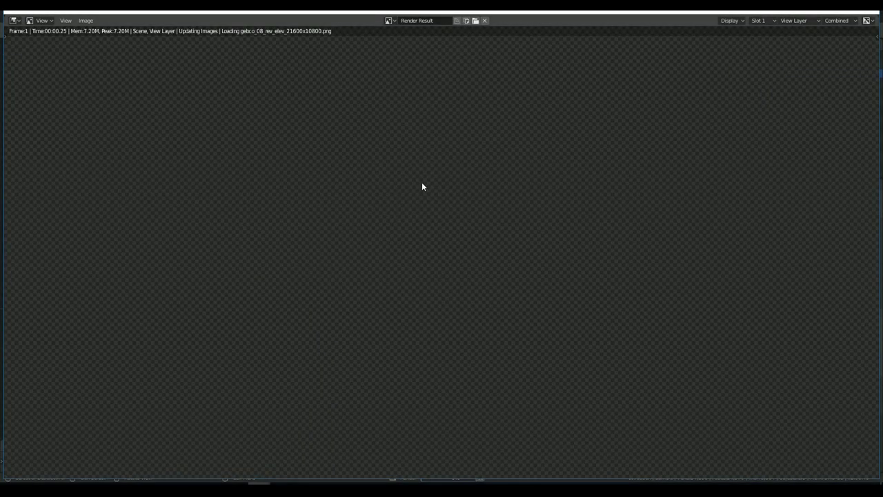